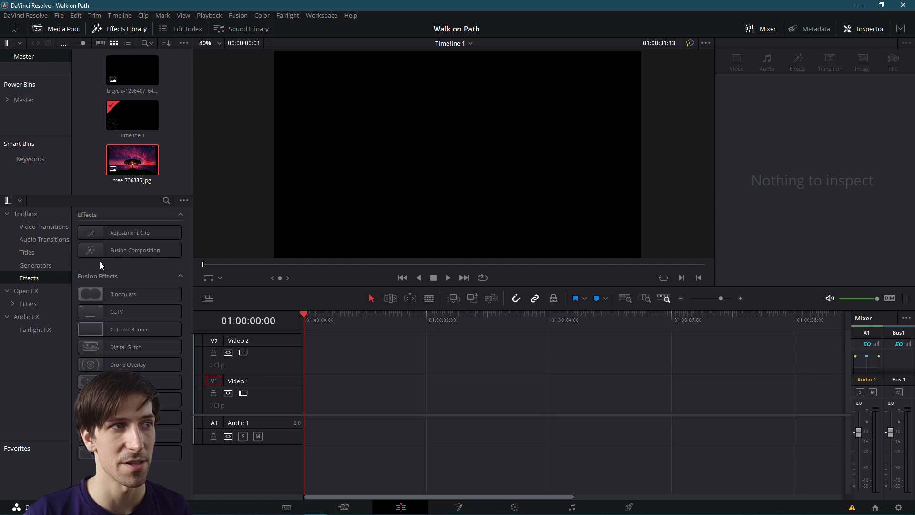
# Place a Fusion Composition at the start of the Video 1 track and open it in the Fusion page
pyautogui.moveTo(101, 254); pyautogui.dragTo(311, 389)
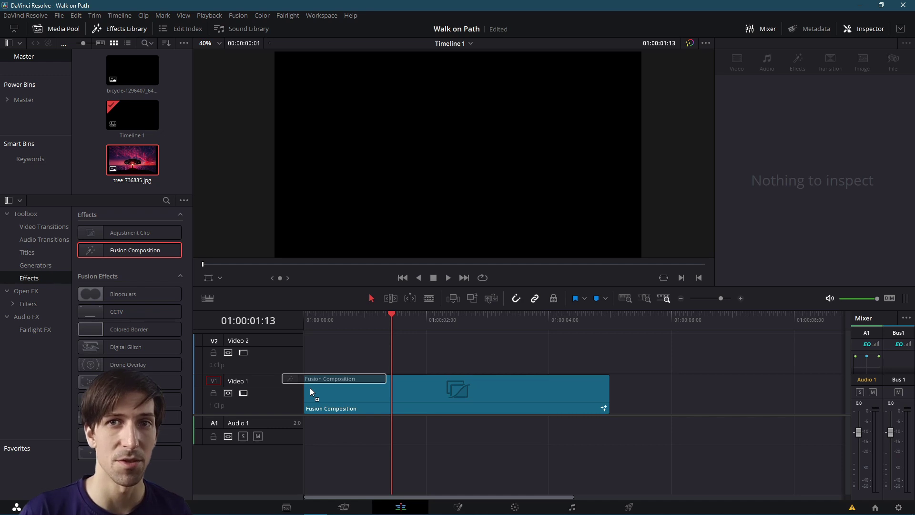
pyautogui.moveTo(310, 387); pyautogui.dragTo(306, 367)
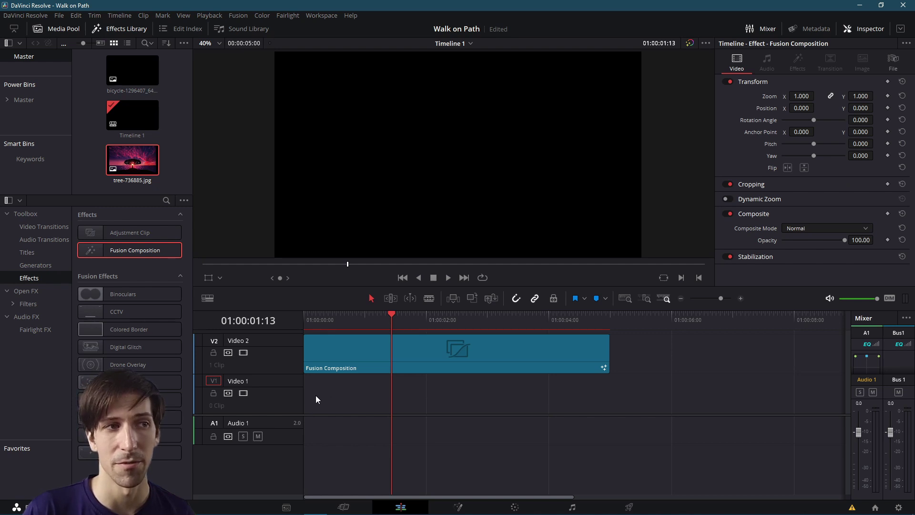
pyautogui.press('Home')
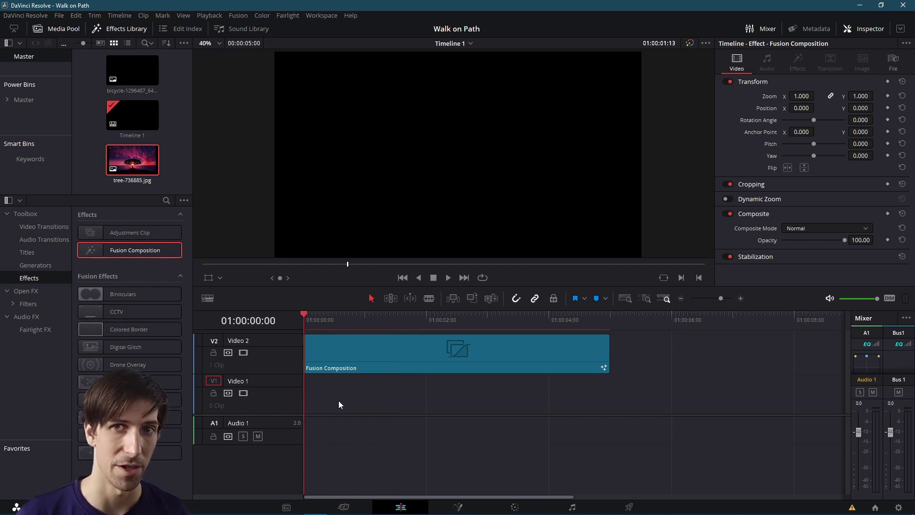
pyautogui.click(386, 355)
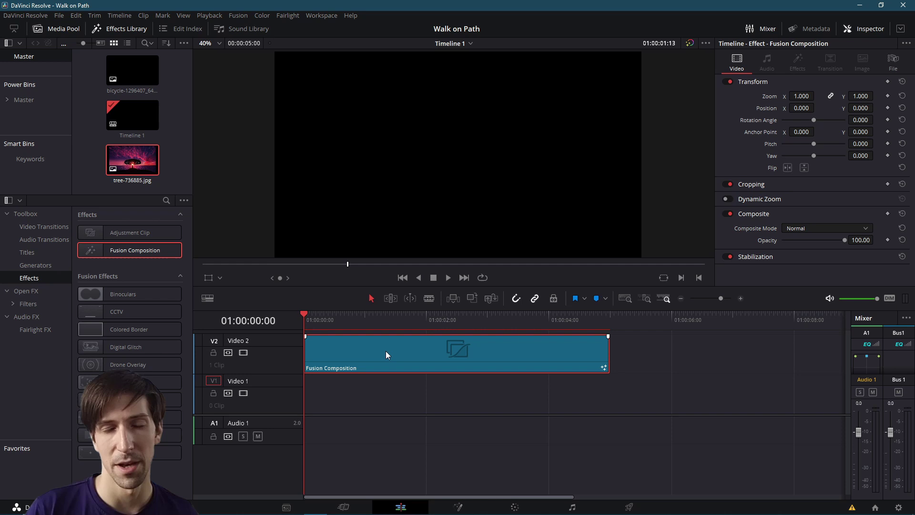
pyautogui.moveTo(385, 351); pyautogui.dragTo(375, 376)
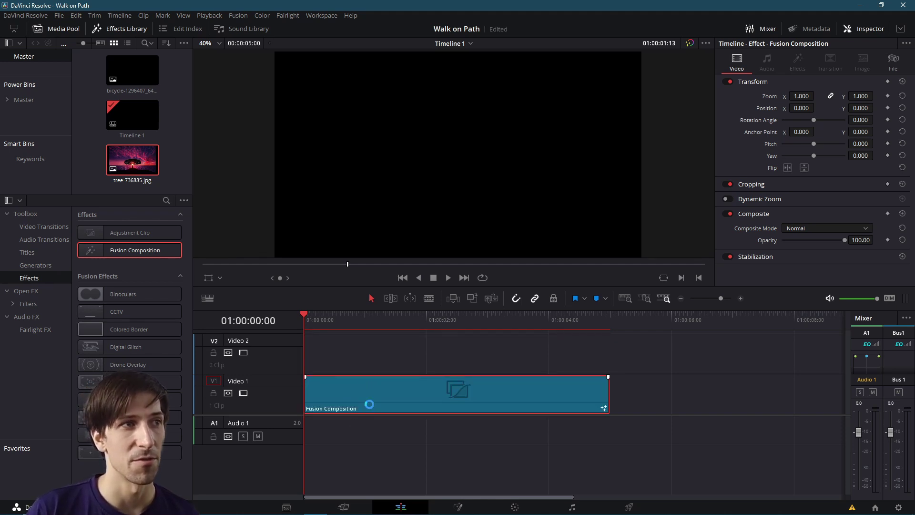
pyautogui.click(457, 508)
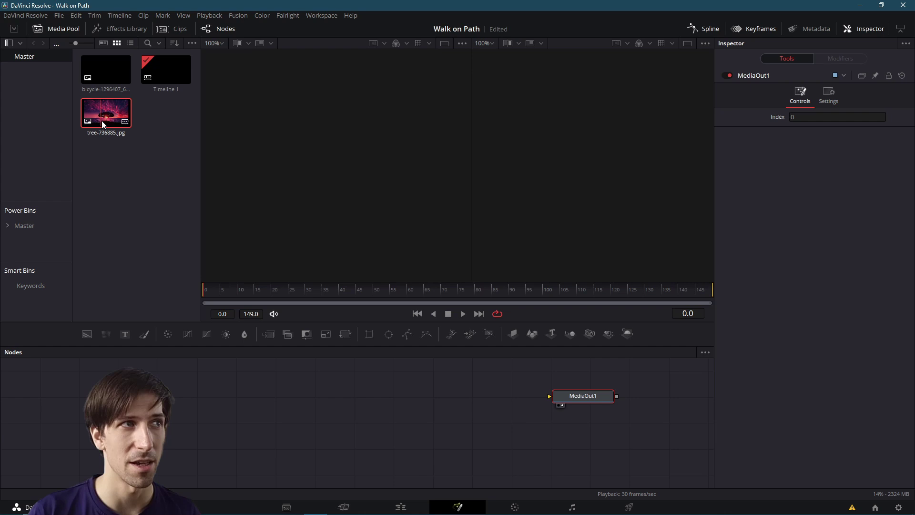
# Add tree-736885.jpg to the node graph and connect it to a new Resize node
pyautogui.moveTo(101, 121); pyautogui.dragTo(501, 445)
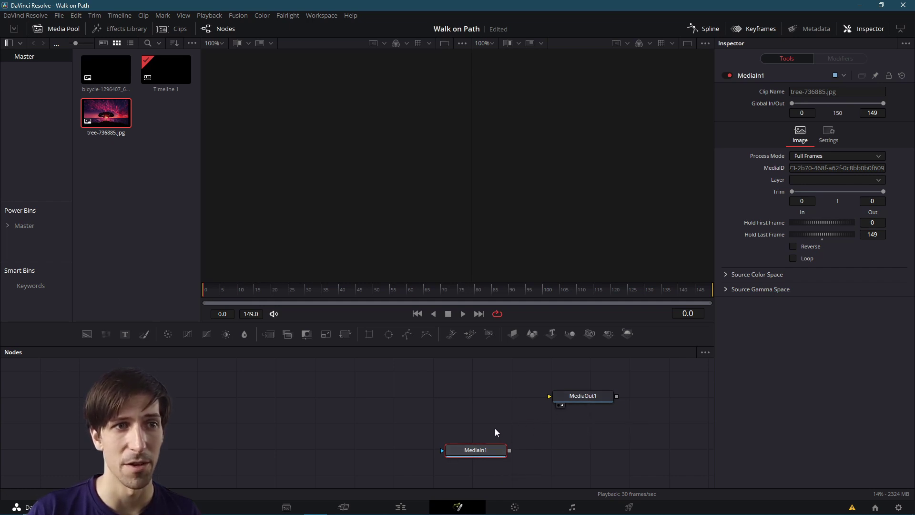
pyautogui.rightClick(479, 408)
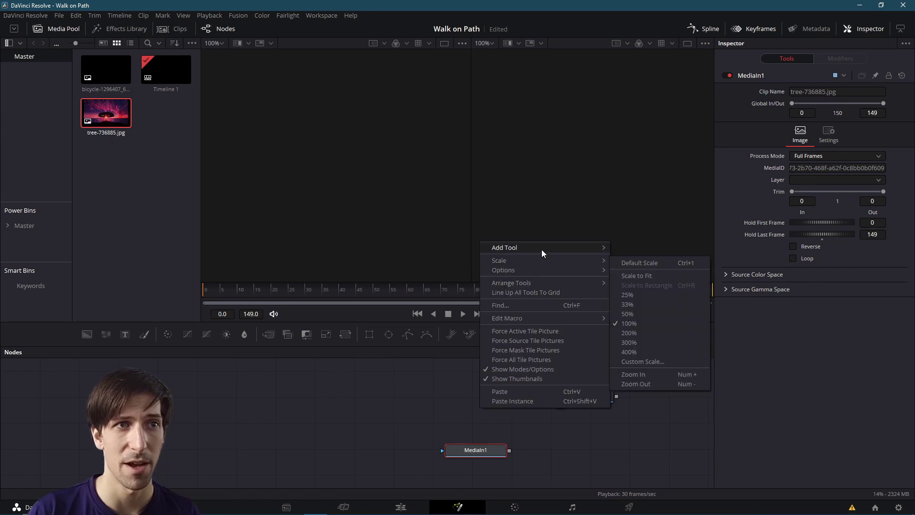
pyautogui.moveTo(542, 248)
pyautogui.moveTo(646, 491)
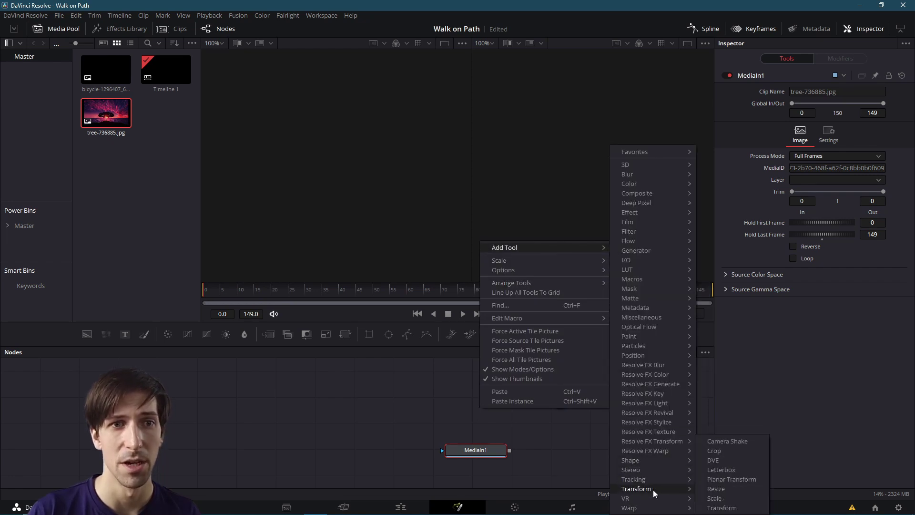
pyautogui.click(705, 490)
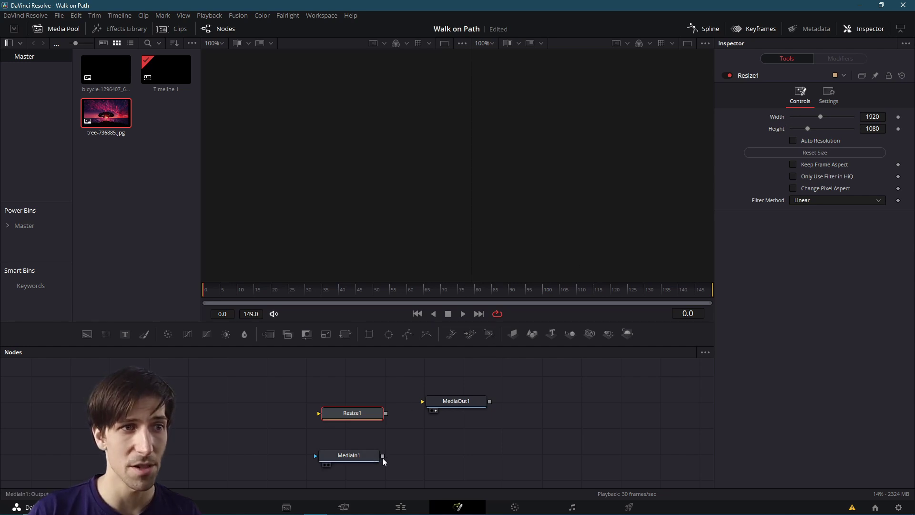
pyautogui.moveTo(381, 456); pyautogui.dragTo(331, 423)
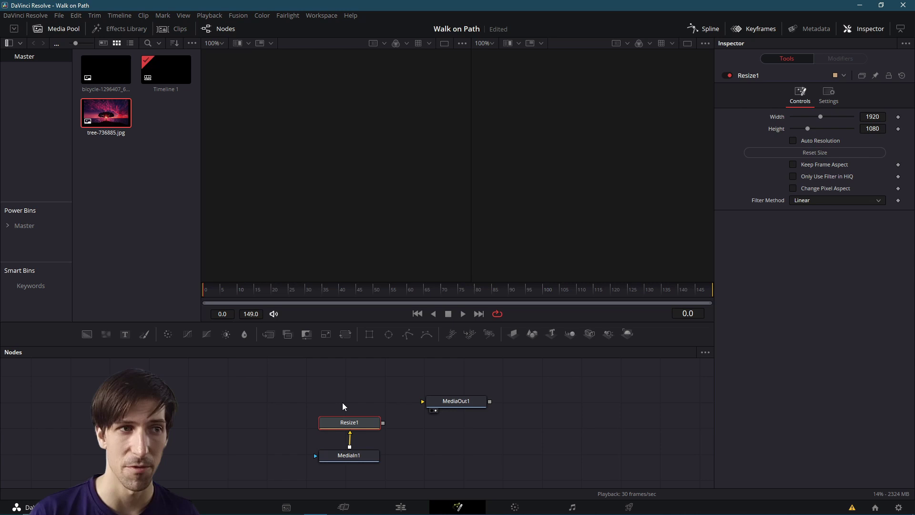
# Add a Merge node with the Resize node as its background and connect its output to MediaOut1
pyautogui.rightClick(334, 384)
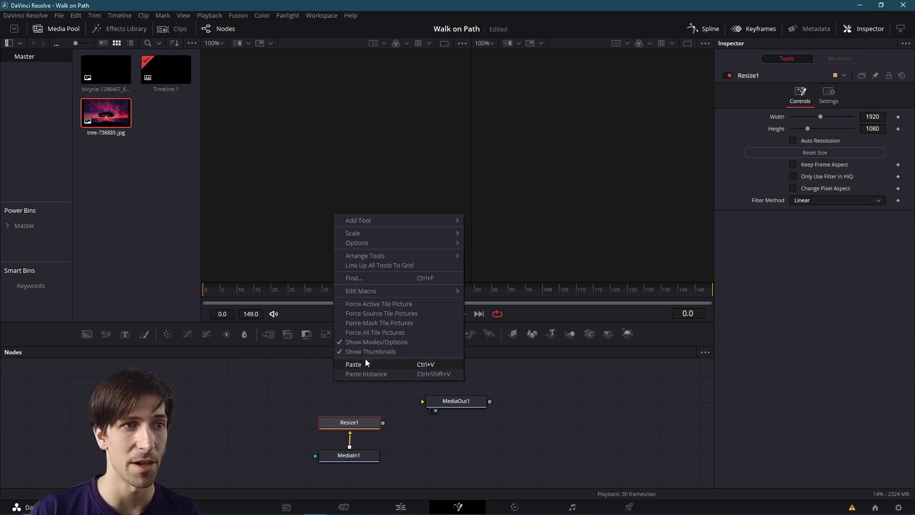
pyautogui.moveTo(401, 221)
pyautogui.moveTo(513, 196)
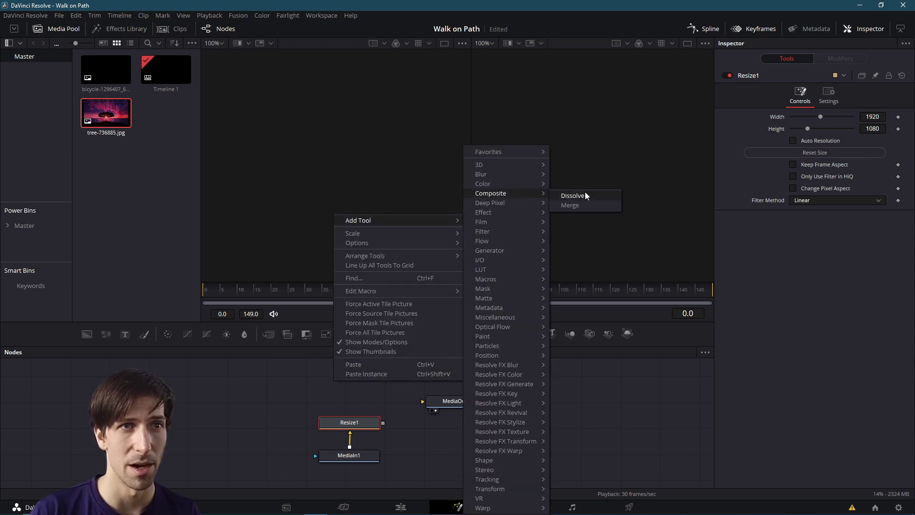
pyautogui.click(565, 205)
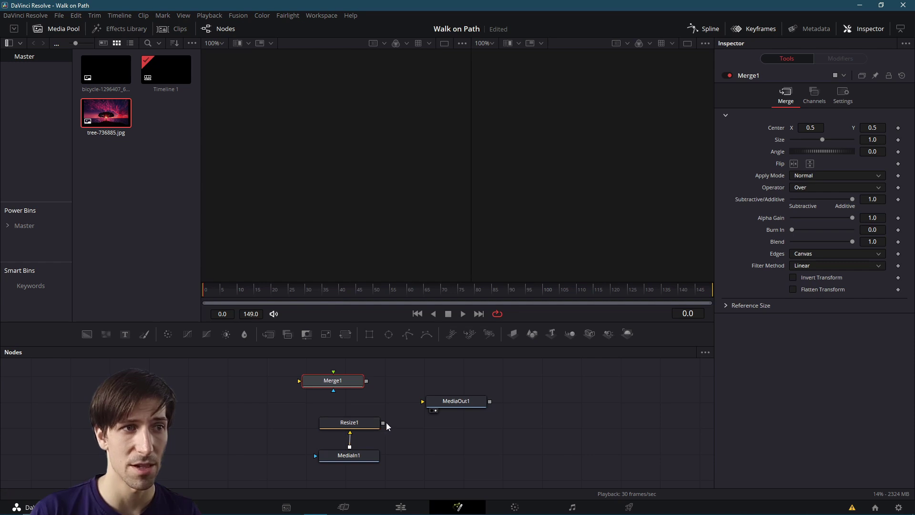
pyautogui.moveTo(383, 422); pyautogui.dragTo(451, 391)
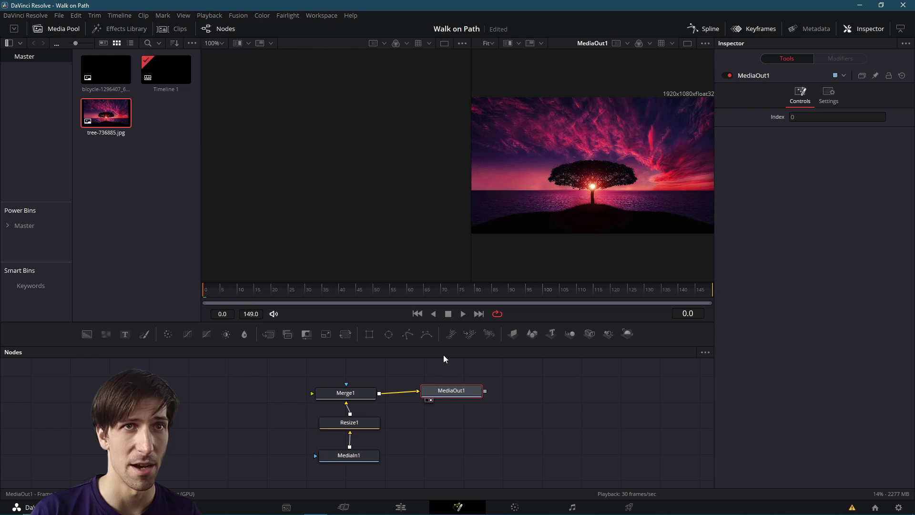
pyautogui.moveTo(471, 204); pyautogui.dragTo(395, 215)
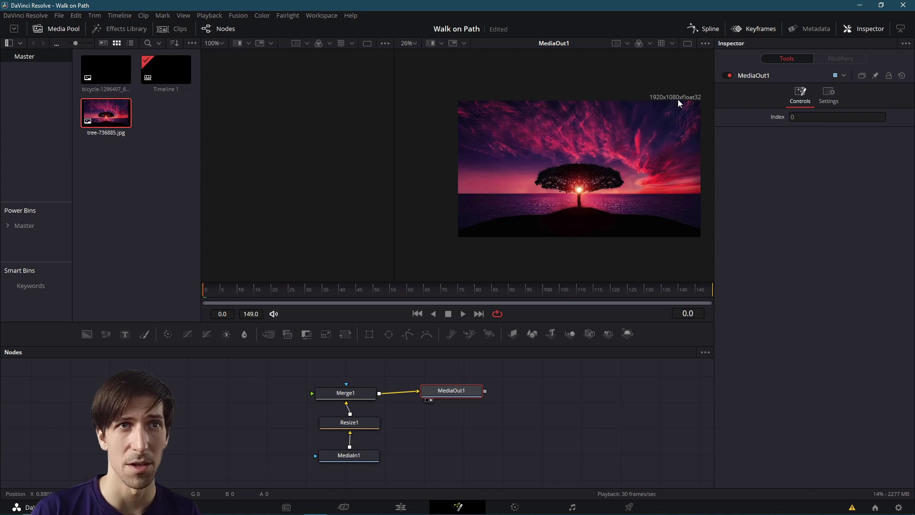
pyautogui.moveTo(690, 102); pyautogui.dragTo(688, 104)
# Add bicycle-1296407_640.png to the node graph and connect it to a new Transform node
pyautogui.moveTo(396, 472); pyautogui.dragTo(237, 406)
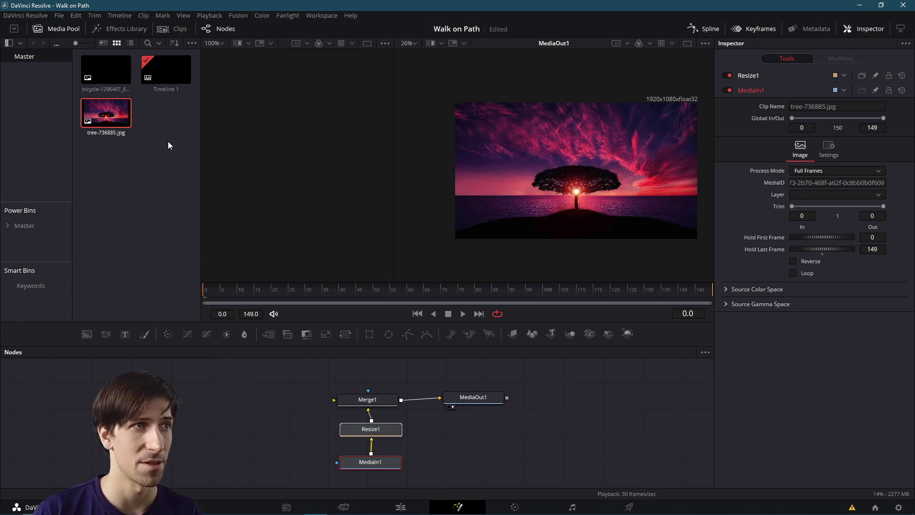
pyautogui.moveTo(103, 62); pyautogui.dragTo(199, 409)
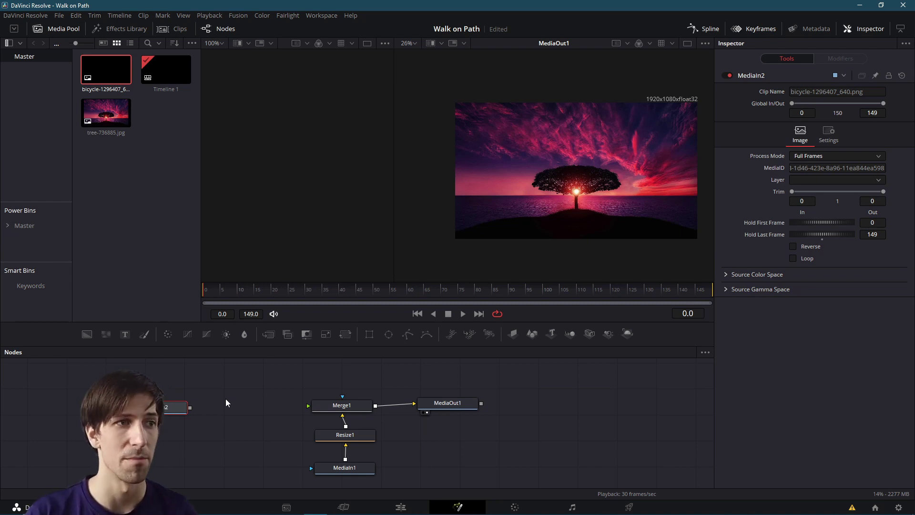
pyautogui.rightClick(236, 392)
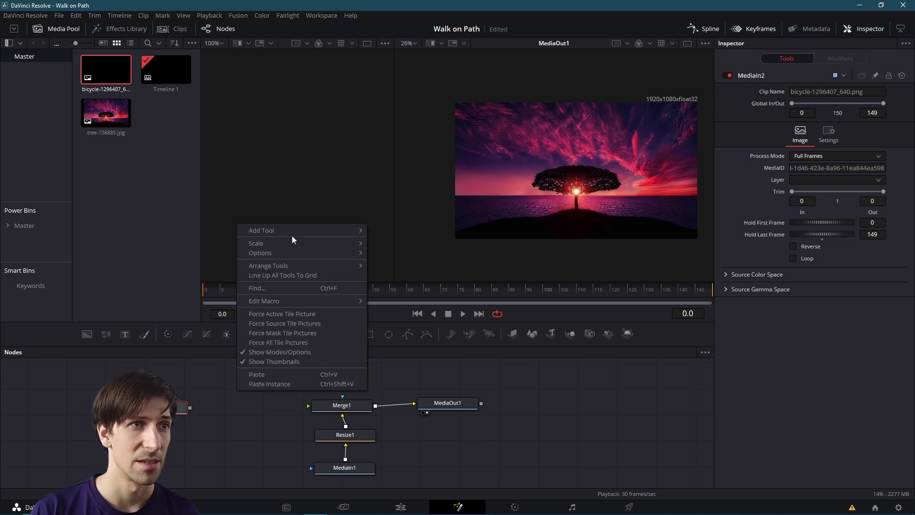
pyautogui.moveTo(298, 229)
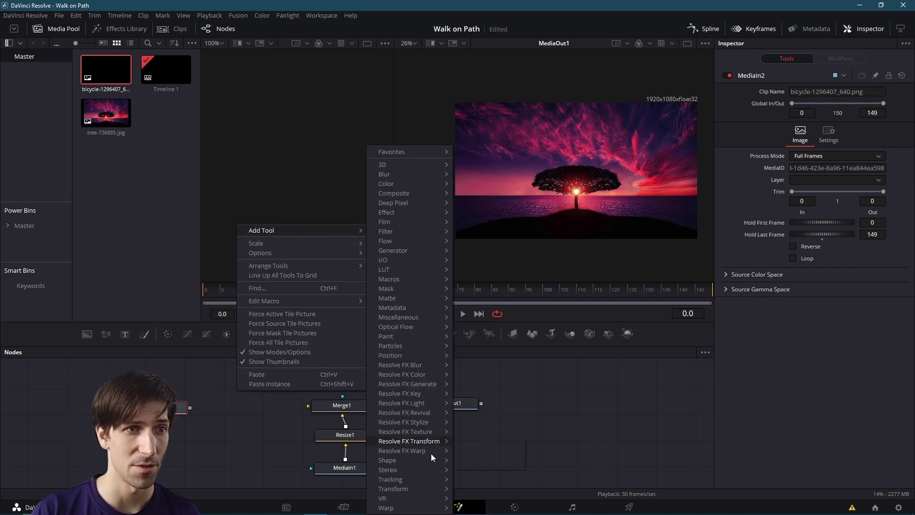
pyautogui.moveTo(436, 490)
pyautogui.click(479, 508)
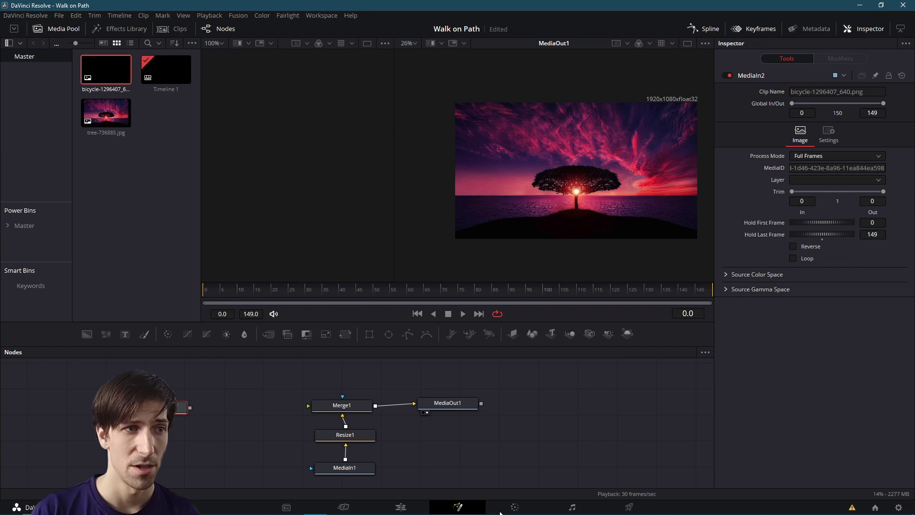
pyautogui.moveTo(230, 390); pyautogui.dragTo(214, 406)
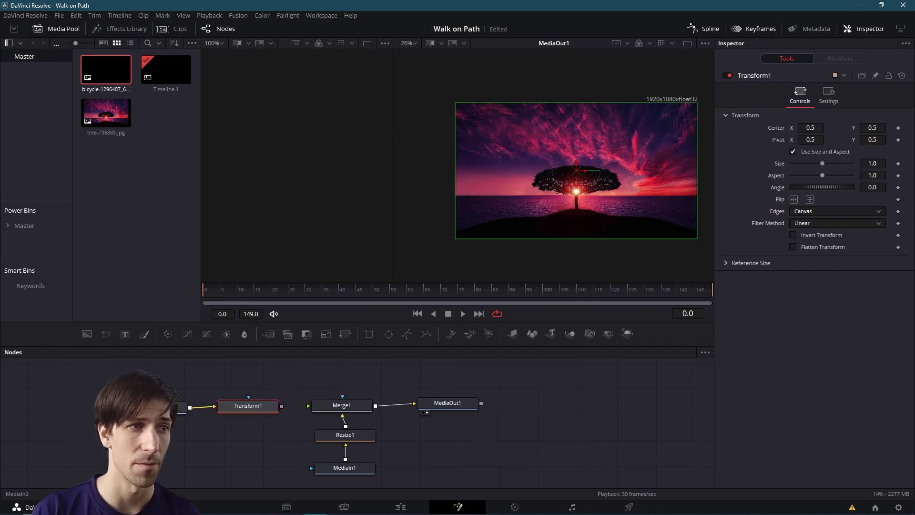
# Rename the bicycle's media node to BicycleImage and connect the Transform node to the Merge node's foreground input
pyautogui.click(177, 408)
pyautogui.press('F2')
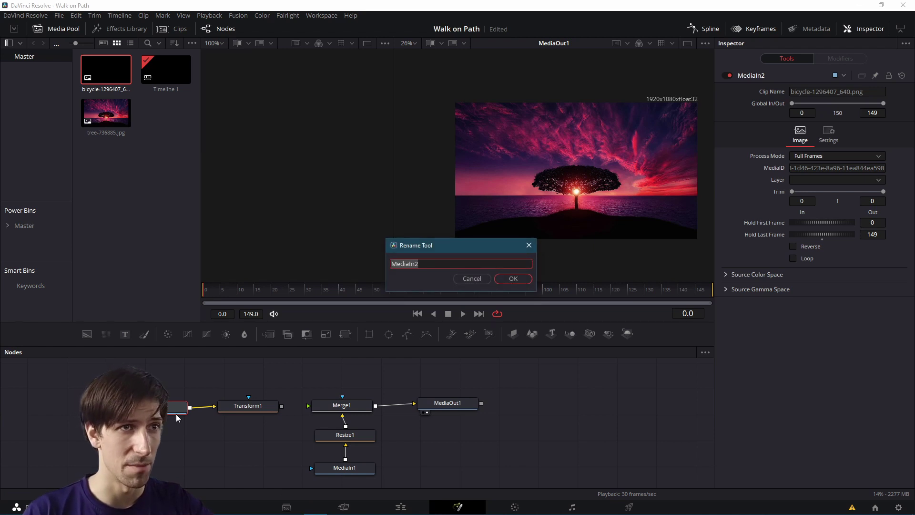
pyautogui.write('BicycleImag')
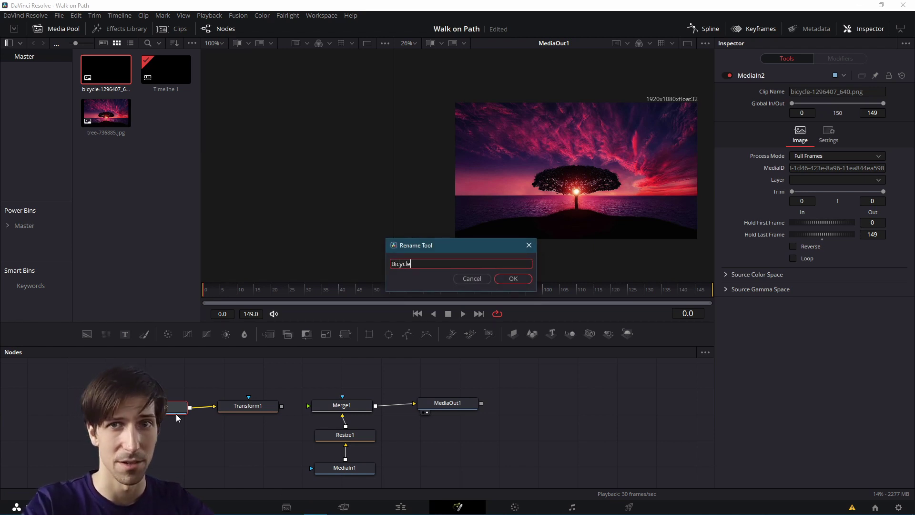
pyautogui.press('Return')
pyautogui.click(251, 406)
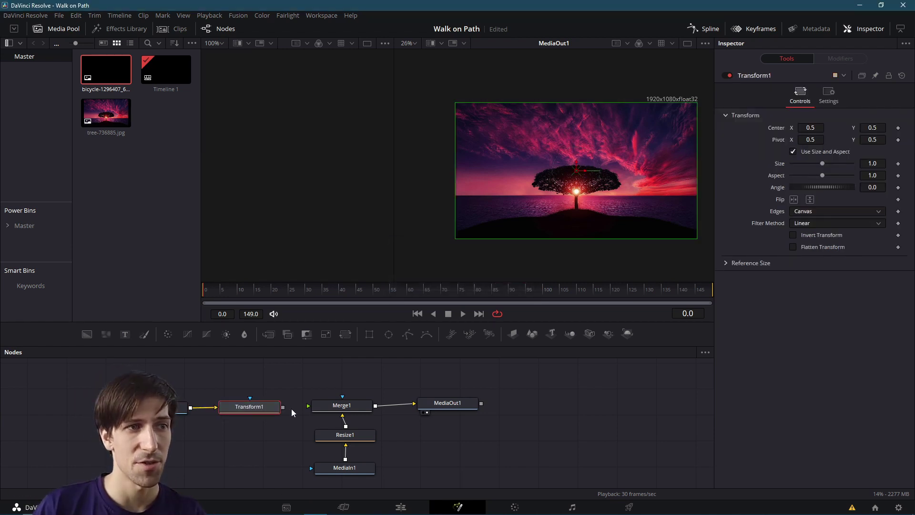
pyautogui.moveTo(284, 407); pyautogui.dragTo(311, 407)
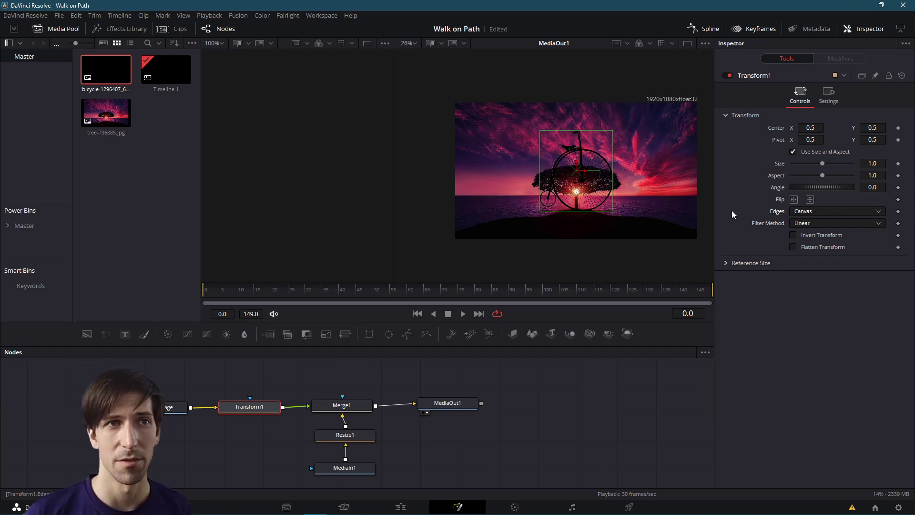
# Apply a Path to the Transform's Center and move the bicycle to the image's lower-left corner, about X -1.17, Y -0.24
pyautogui.rightClick(776, 132)
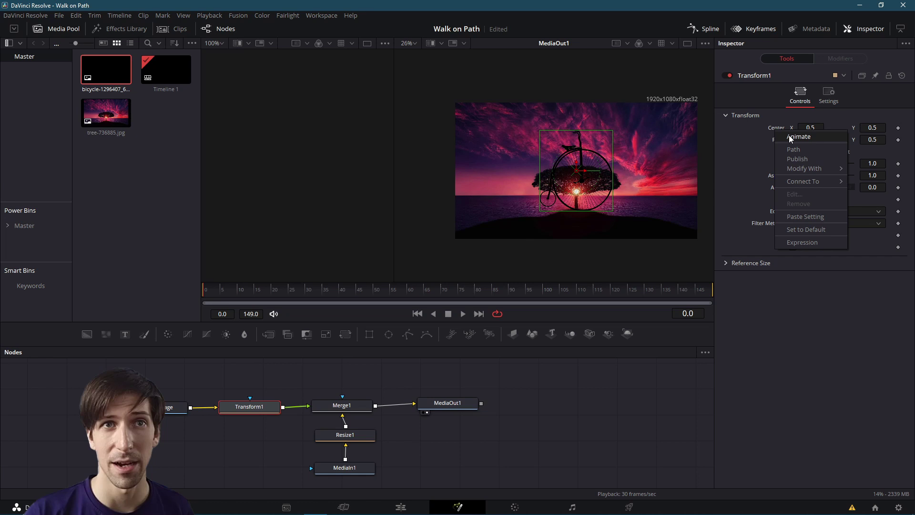
pyautogui.click(806, 149)
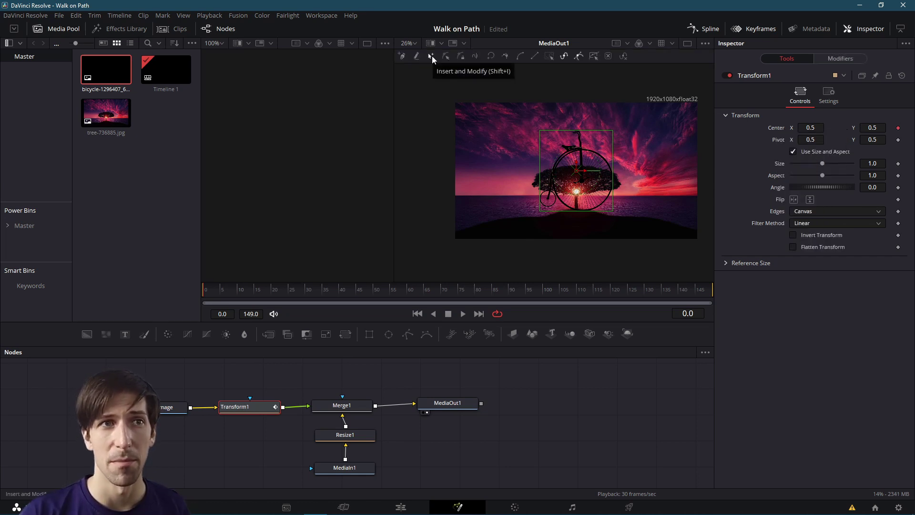
pyautogui.click(432, 55)
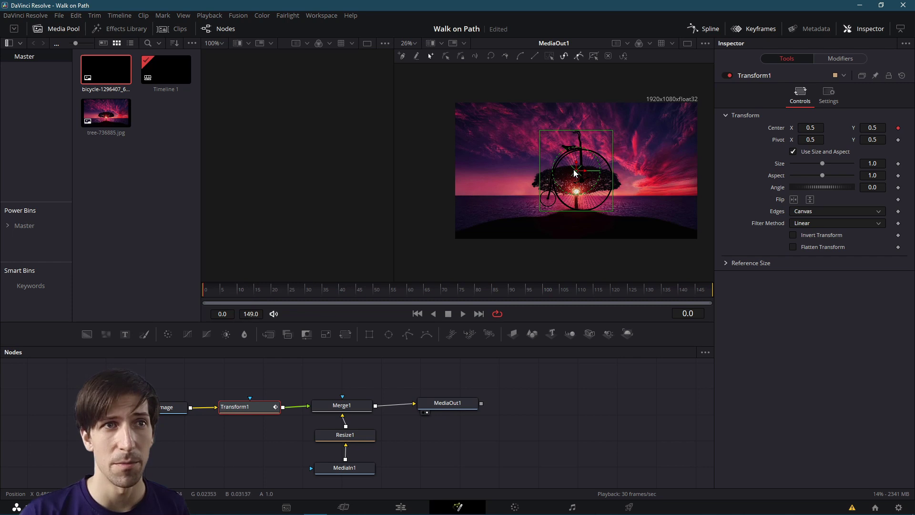
pyautogui.click(576, 171)
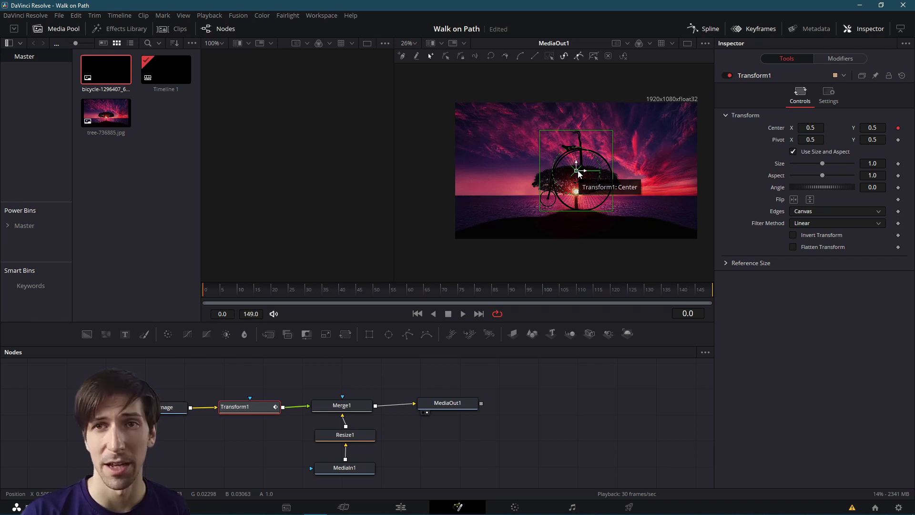
pyautogui.moveTo(579, 174); pyautogui.dragTo(456, 232)
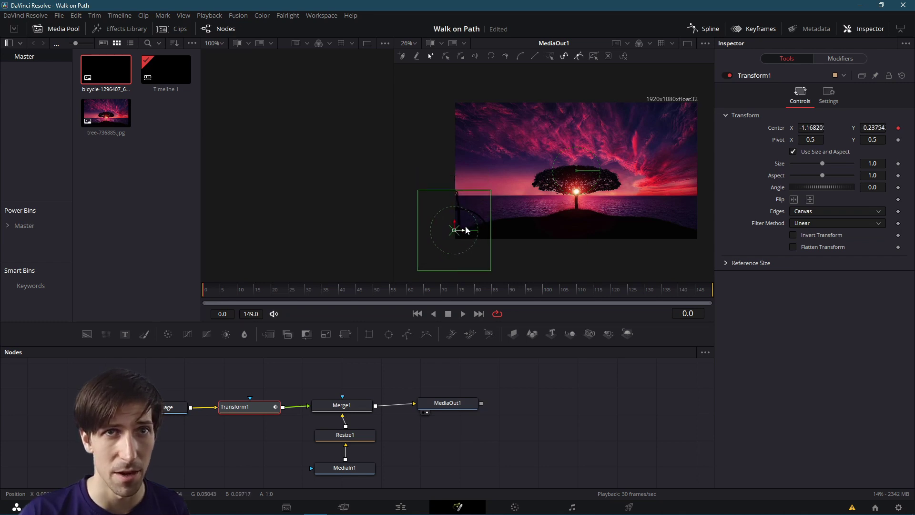
# Append path points along the ground from the image's lower-left corner up to the hilltop below the tree, about X 0.45, Y 0.04
pyautogui.scroll(2, 466, 230)
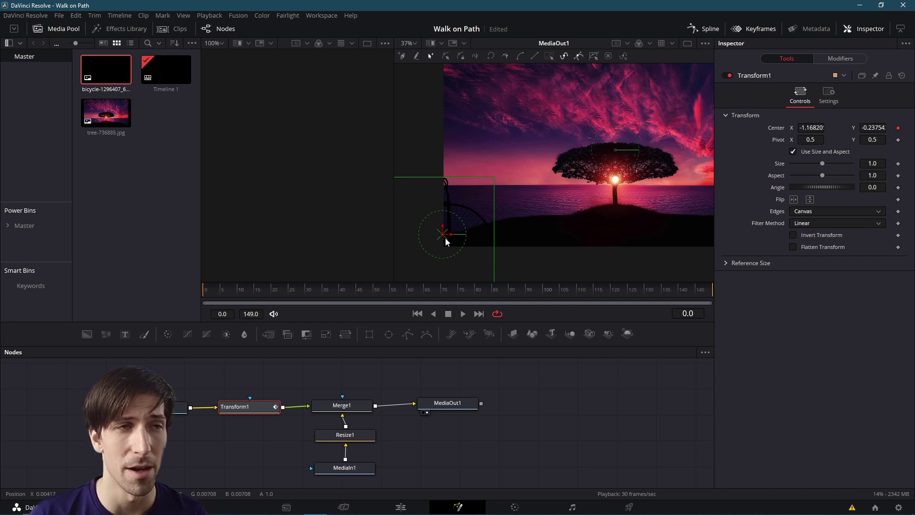
pyautogui.click(401, 55)
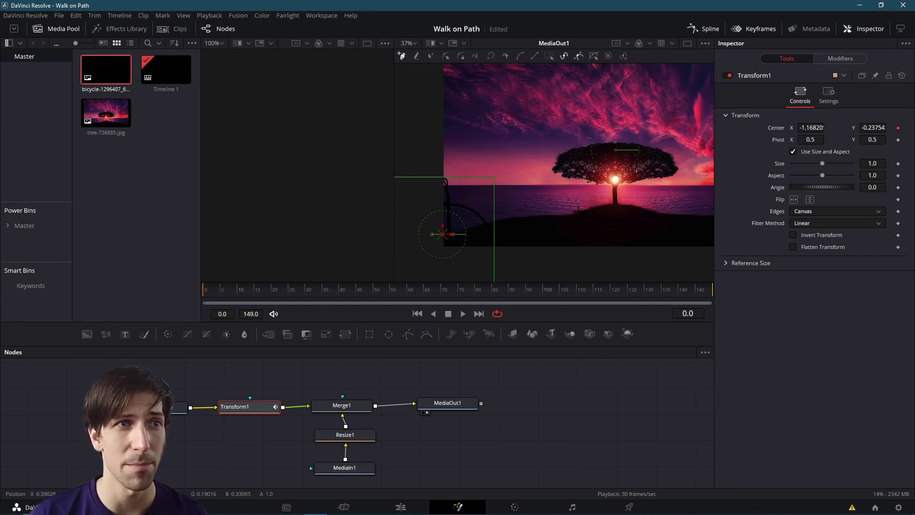
pyautogui.moveTo(414, 231); pyautogui.dragTo(475, 219)
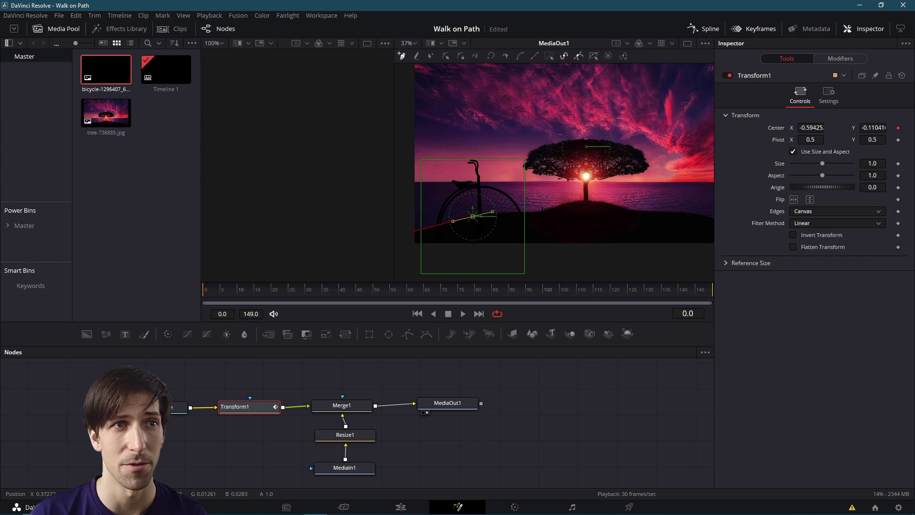
pyautogui.moveTo(473, 216); pyautogui.dragTo(544, 215)
pyautogui.moveTo(610, 198); pyautogui.dragTo(579, 205)
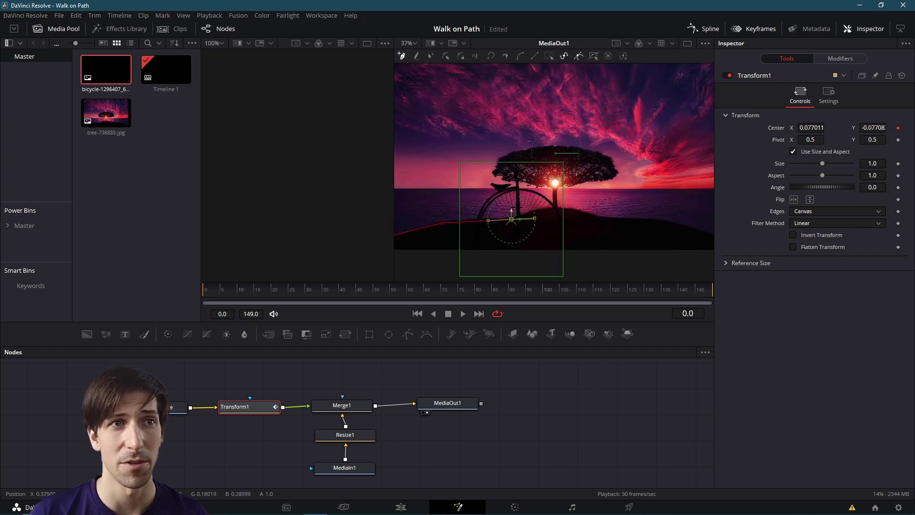
pyautogui.moveTo(512, 220); pyautogui.dragTo(596, 196)
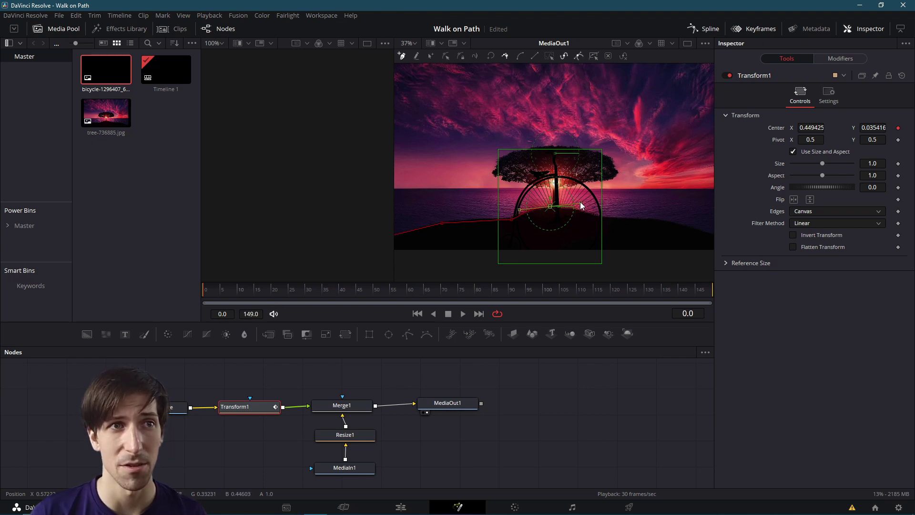
# Extend the path down the hill's right slope to the image's lower-right edge, about X 2.18, Y -0.24, aligning the curve handle with the slope
pyautogui.moveTo(601, 213); pyautogui.dragTo(559, 213)
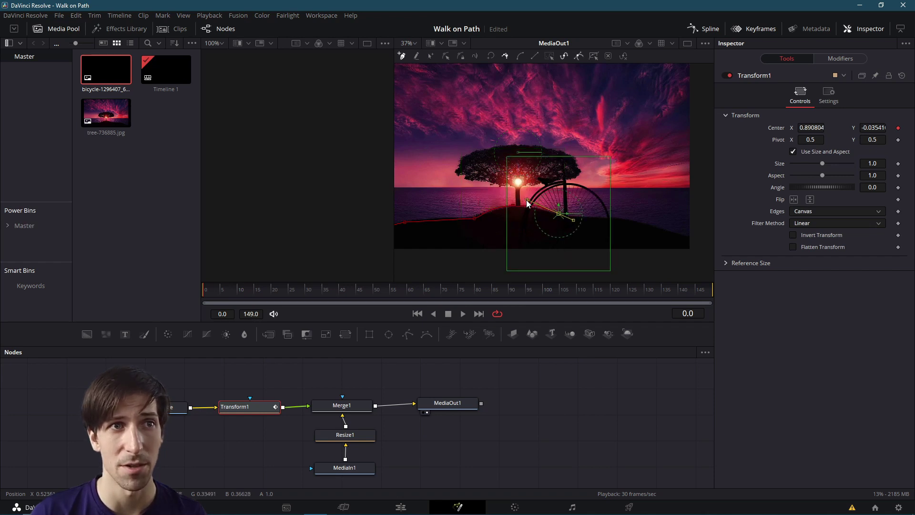
pyautogui.hscroll(2, 542, 167)
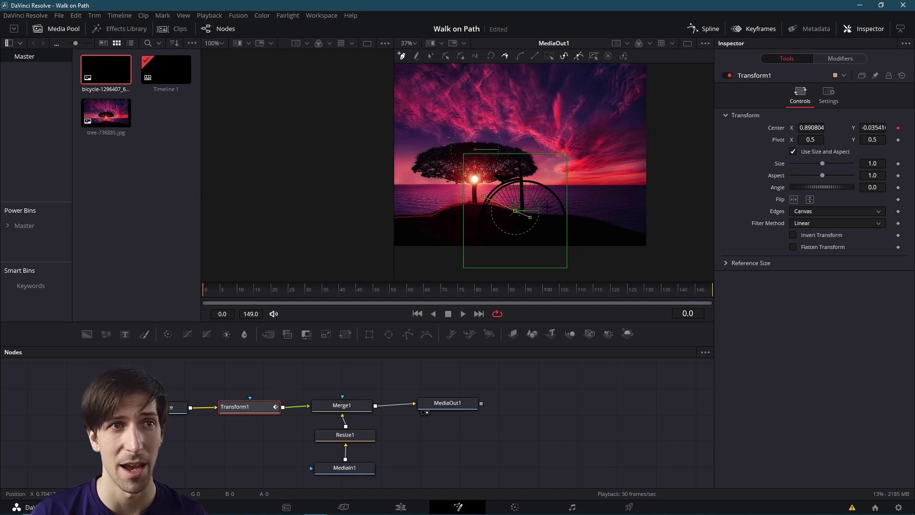
pyautogui.hscroll(1, 527, 223)
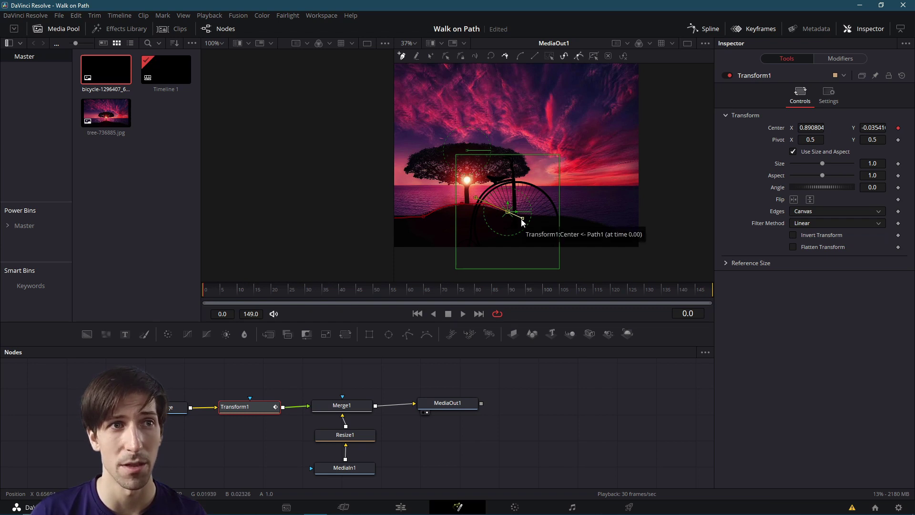
pyautogui.moveTo(523, 218); pyautogui.dragTo(534, 218)
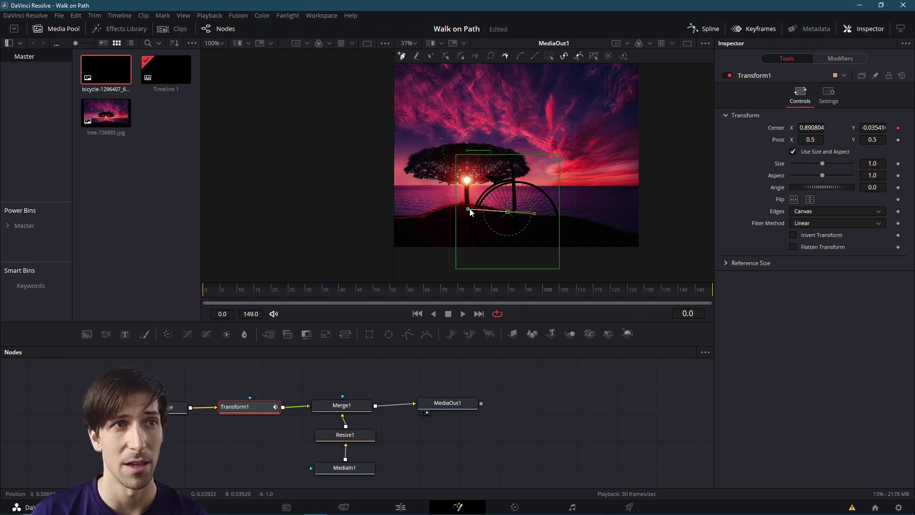
pyautogui.moveTo(470, 212); pyautogui.dragTo(643, 237)
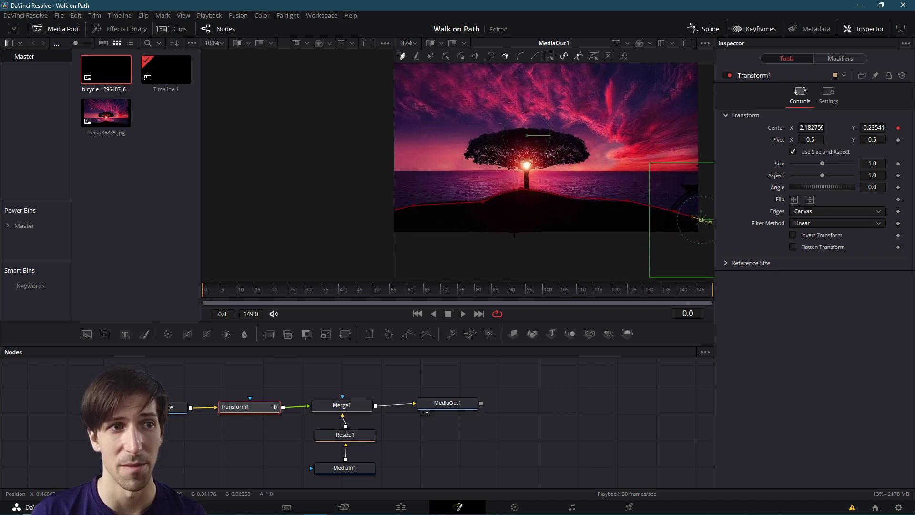
# Scrub the timeline towards its end and back to frame 0 to check whether the bicycle moves along the path
pyautogui.click(286, 291)
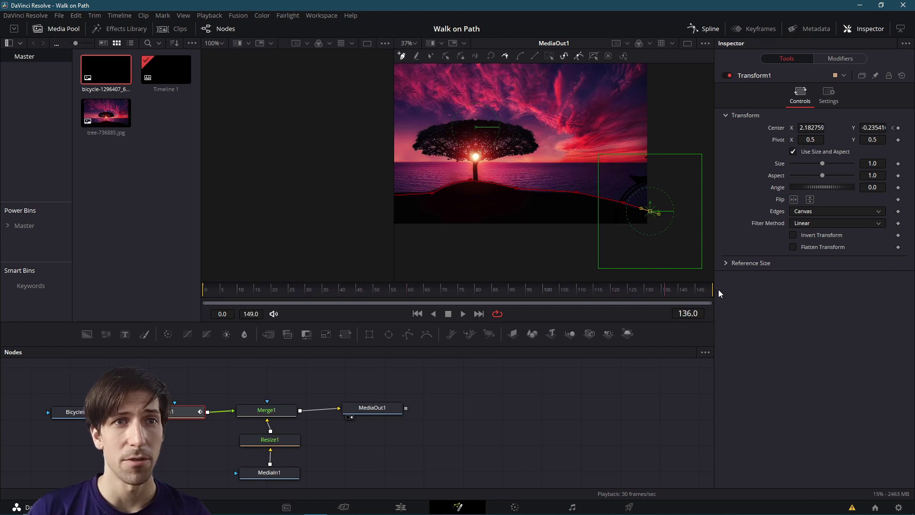
pyautogui.click(286, 289)
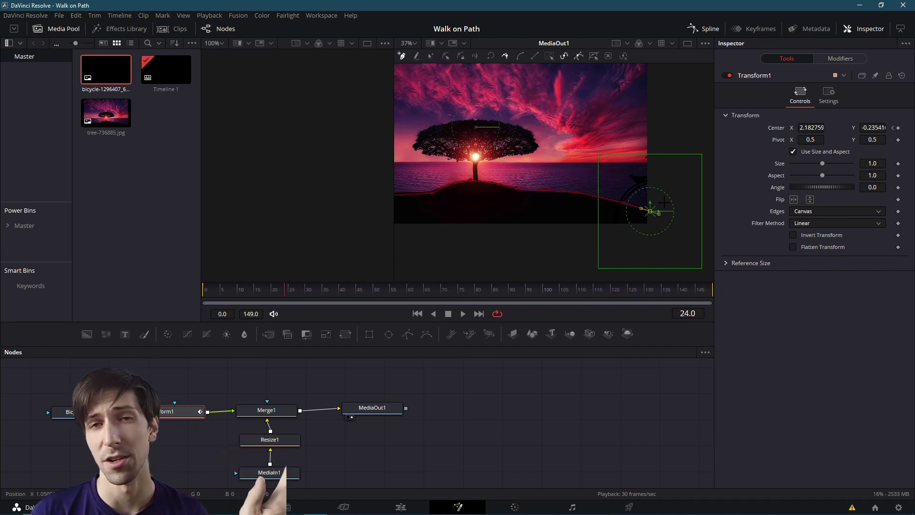
pyautogui.moveTo(664, 202); pyautogui.dragTo(684, 204)
pyautogui.click(703, 290)
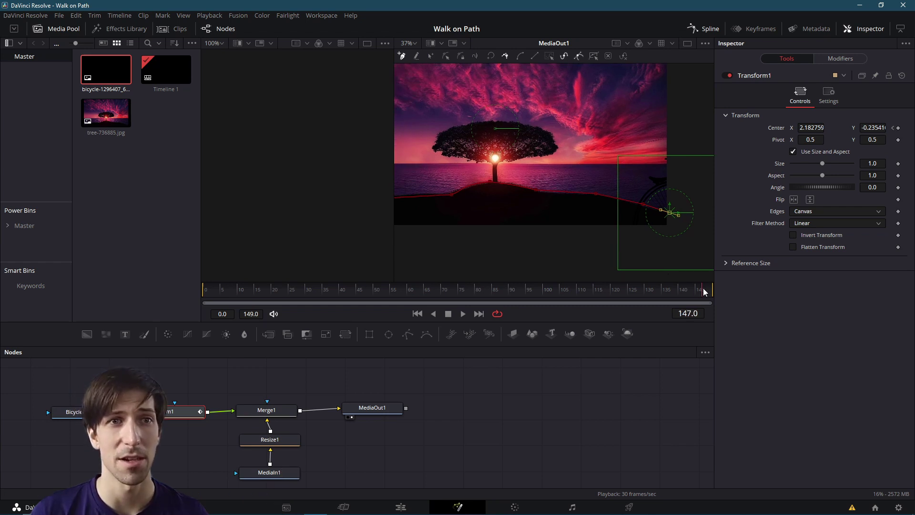
pyautogui.moveTo(705, 292); pyautogui.dragTo(168, 302)
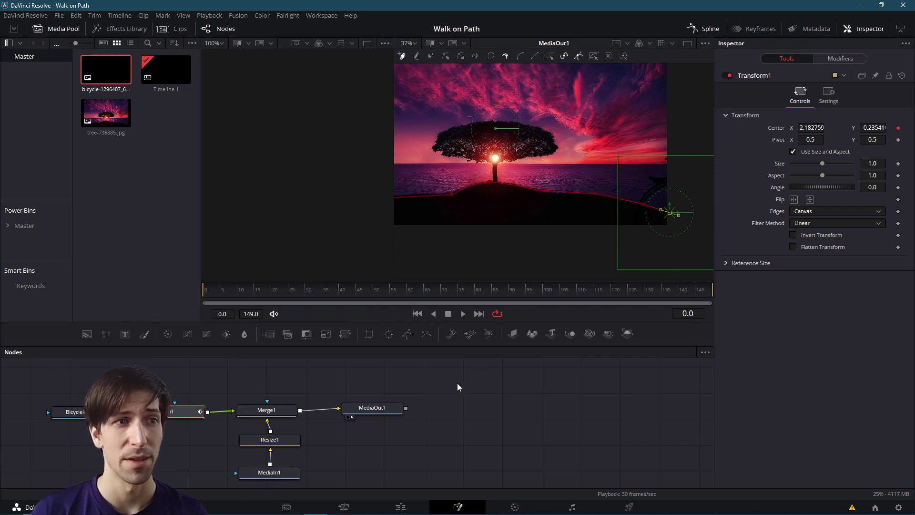
# Examine the Transform's path Displacement in the Keyframes view and compare the path's start and end points in the viewer
pyautogui.click(757, 28)
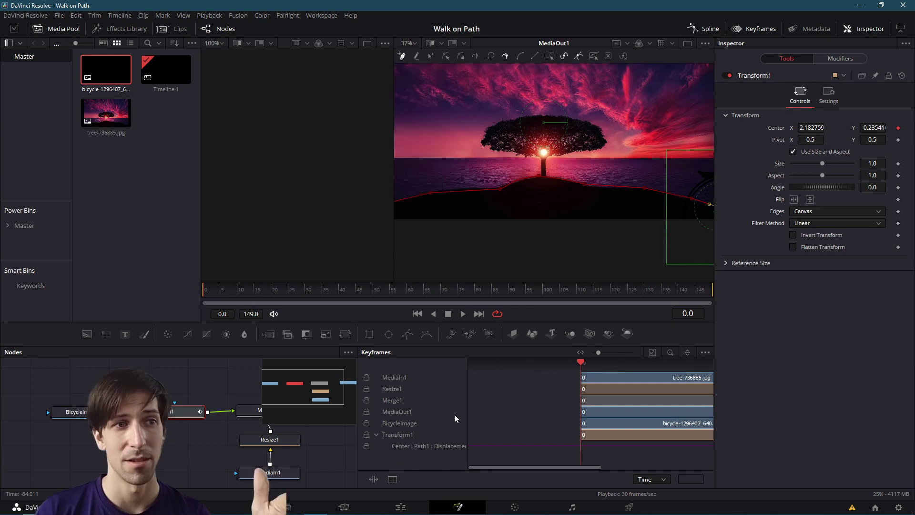
pyautogui.moveTo(480, 249); pyautogui.dragTo(544, 251)
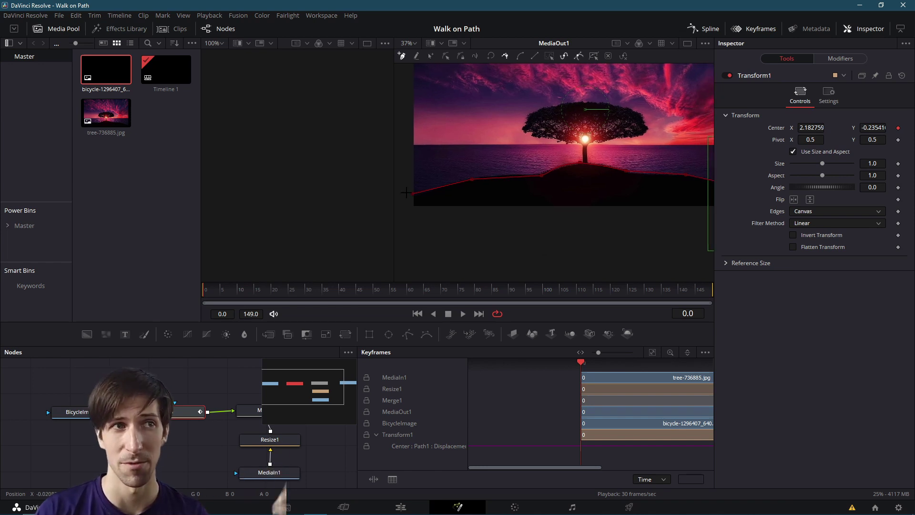
pyautogui.moveTo(701, 210); pyautogui.dragTo(562, 200)
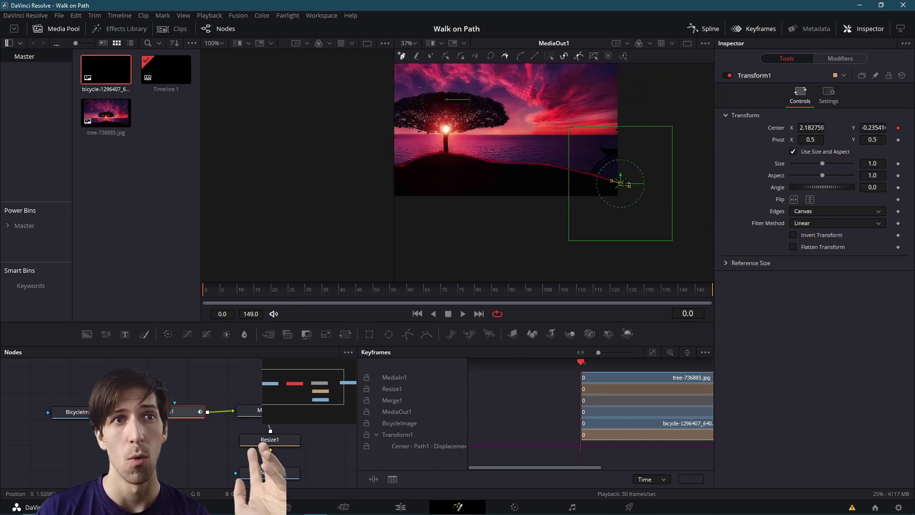
pyautogui.moveTo(495, 201); pyautogui.dragTo(578, 203)
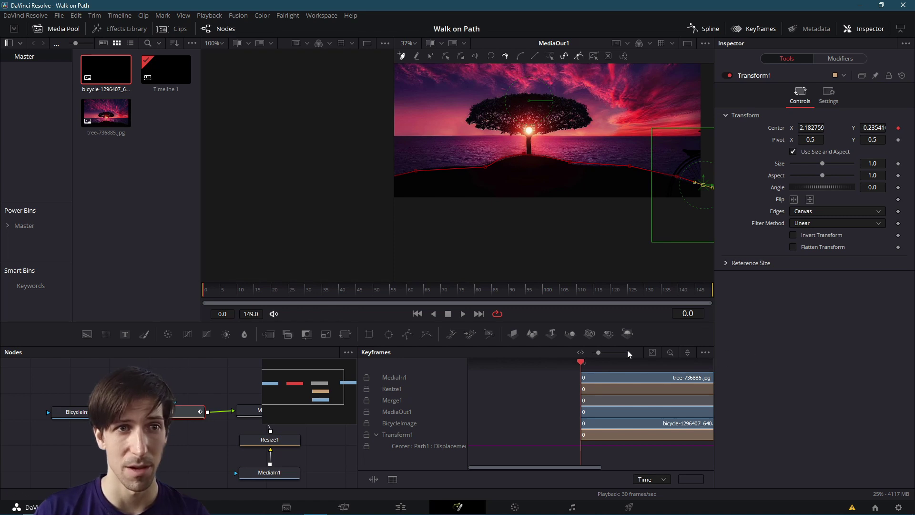
pyautogui.moveTo(628, 345); pyautogui.dragTo(626, 254)
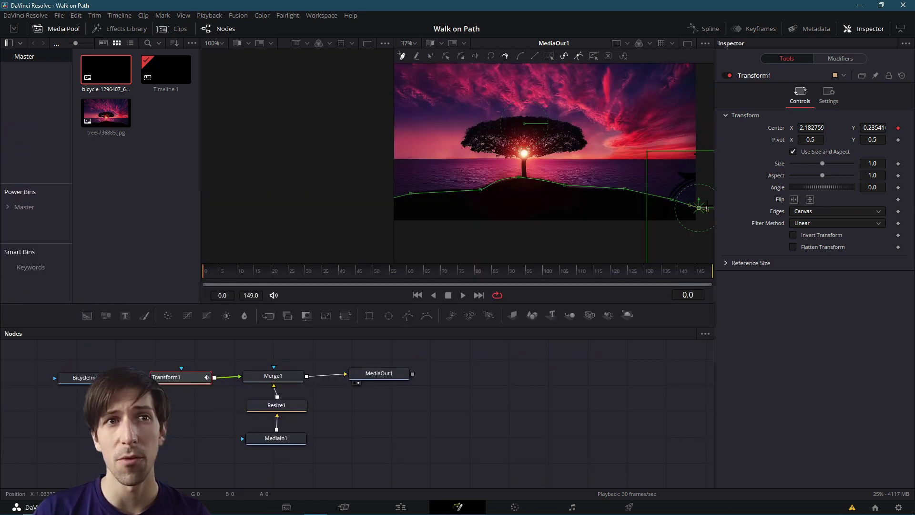
pyautogui.moveTo(627, 194)
pyautogui.mouseDown()
pyautogui.moveTo(654, 189)
pyautogui.moveTo(605, 196)
pyautogui.moveTo(642, 190)
pyautogui.mouseUp()
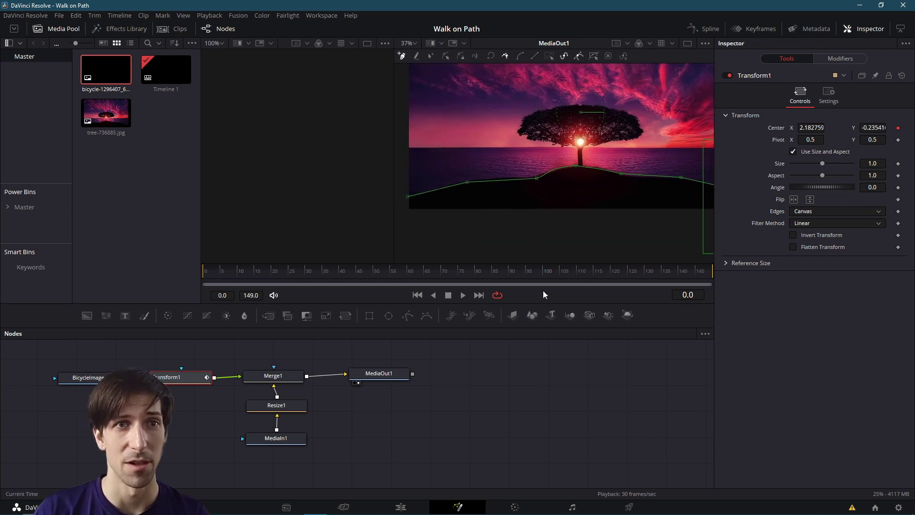
# Display the Displacement curve of the Transform's Center path in the Spline editor
pyautogui.click(709, 29)
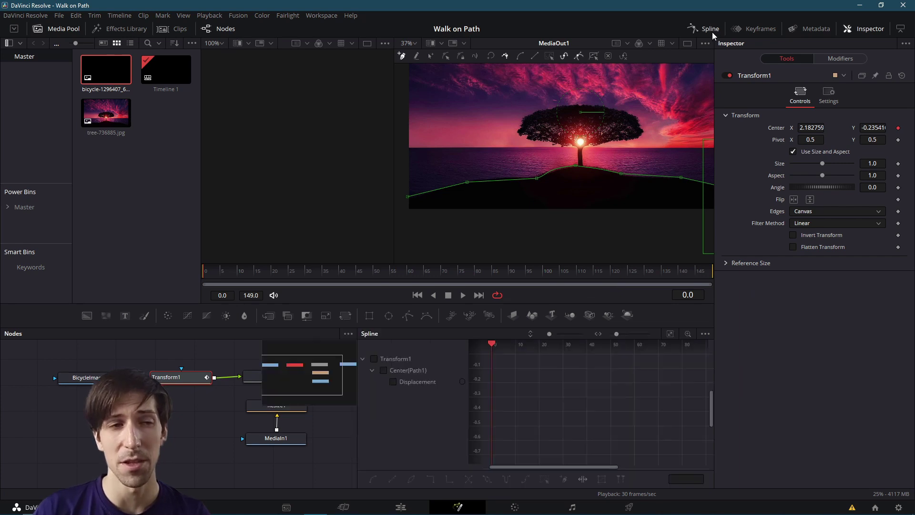
pyautogui.click(394, 384)
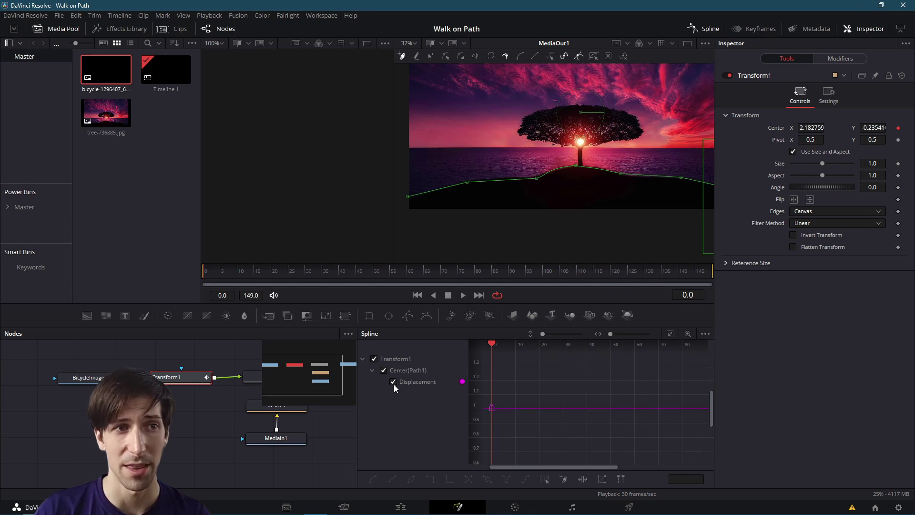
pyautogui.hscroll(-1, 476, 206)
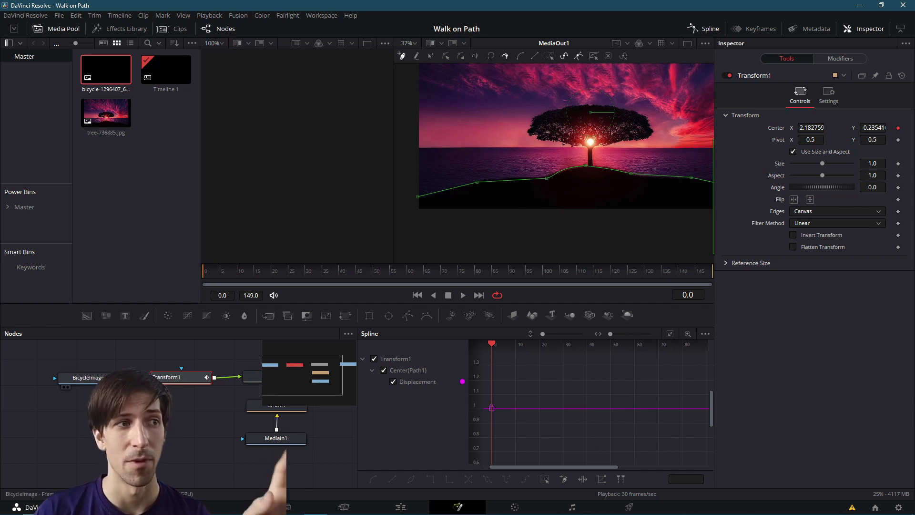
pyautogui.moveTo(470, 213); pyautogui.dragTo(473, 214)
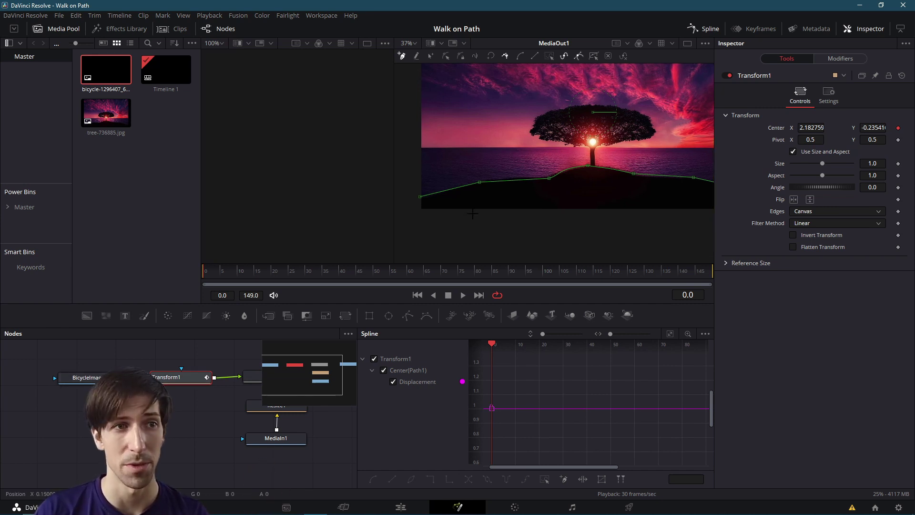
# Return the current time to frame 0
pyautogui.moveTo(203, 271); pyautogui.dragTo(197, 271)
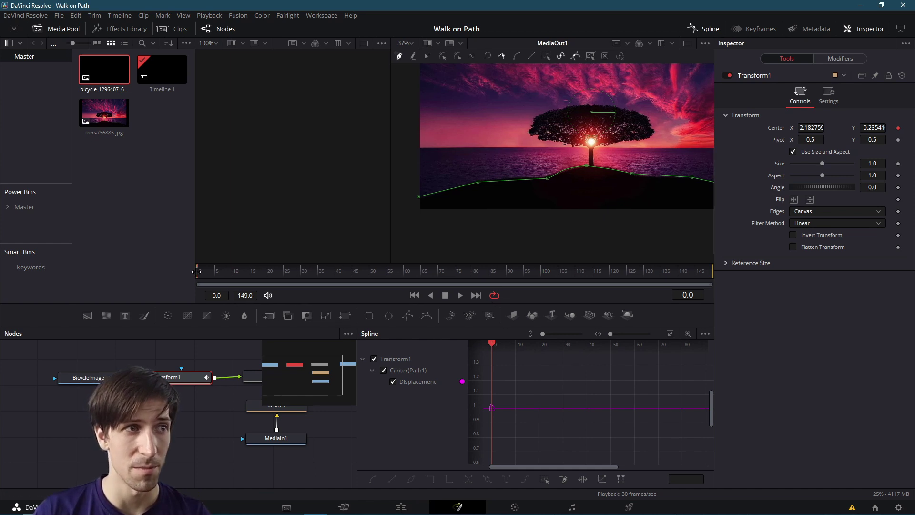
pyautogui.moveTo(491, 347)
pyautogui.mouseDown()
pyautogui.moveTo(495, 355)
pyautogui.moveTo(490, 343)
pyautogui.mouseUp()
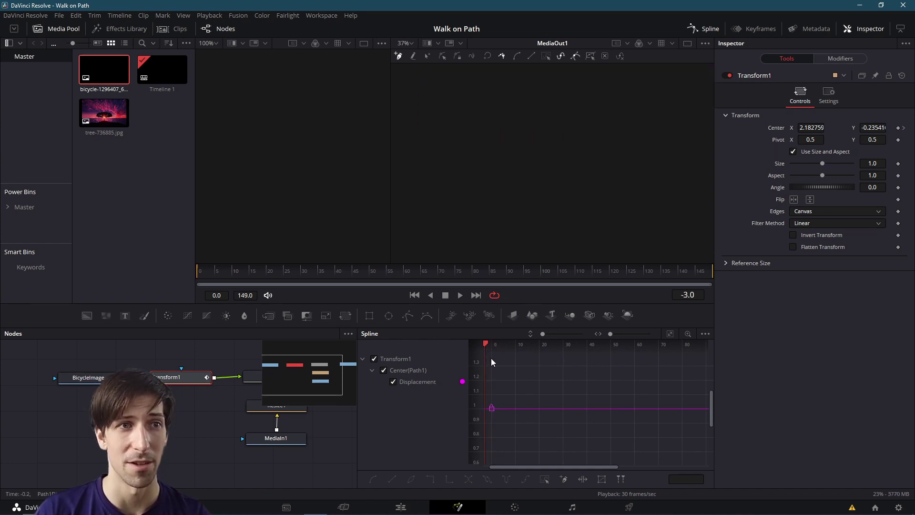
pyautogui.click(689, 295)
pyautogui.write('0')
pyautogui.press('Return')
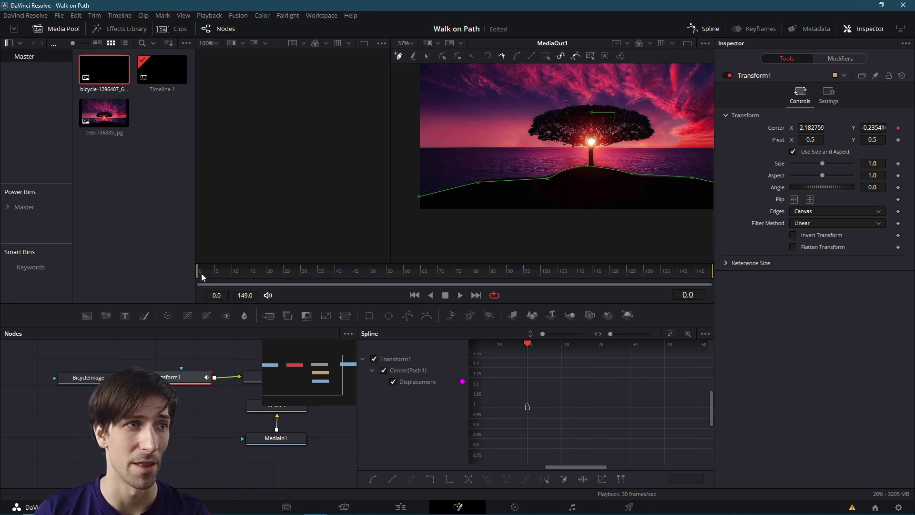
# Add a Displacement keyframe with value 1.0 at frame 149 and delete the keyframe at frame 0
pyautogui.moveTo(202, 277); pyautogui.dragTo(726, 282)
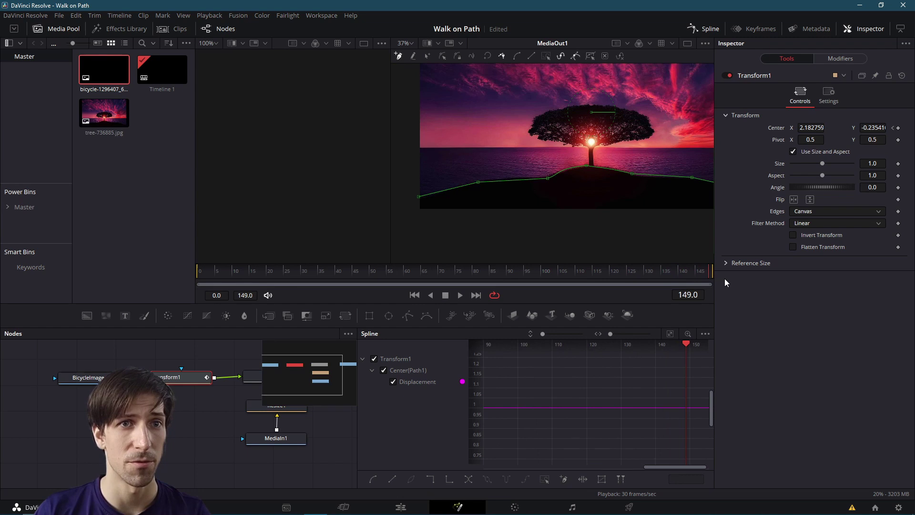
pyautogui.click(686, 408)
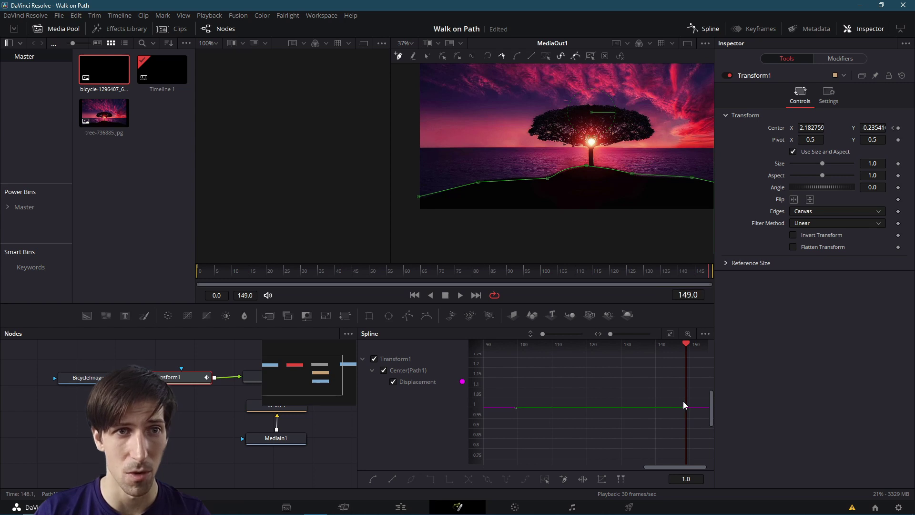
pyautogui.click(221, 273)
pyautogui.moveTo(221, 272); pyautogui.dragTo(186, 273)
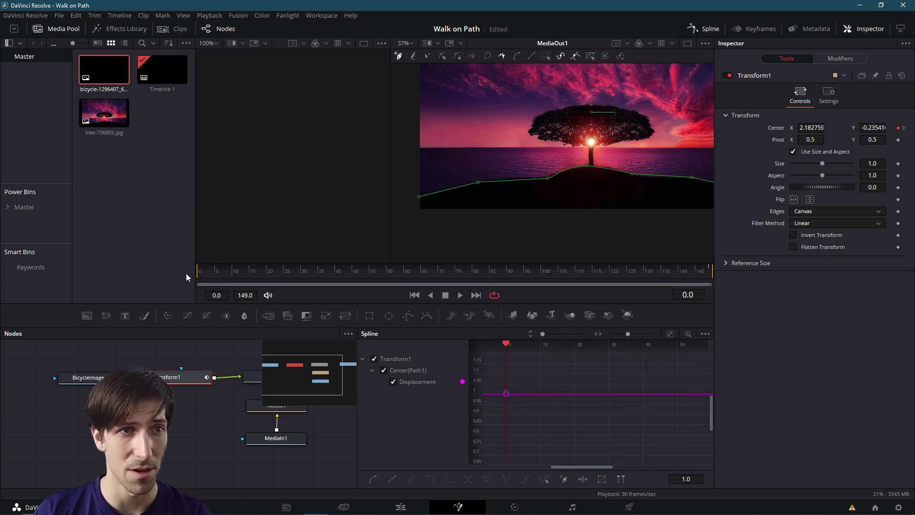
pyautogui.click(506, 395)
pyautogui.press('Delete')
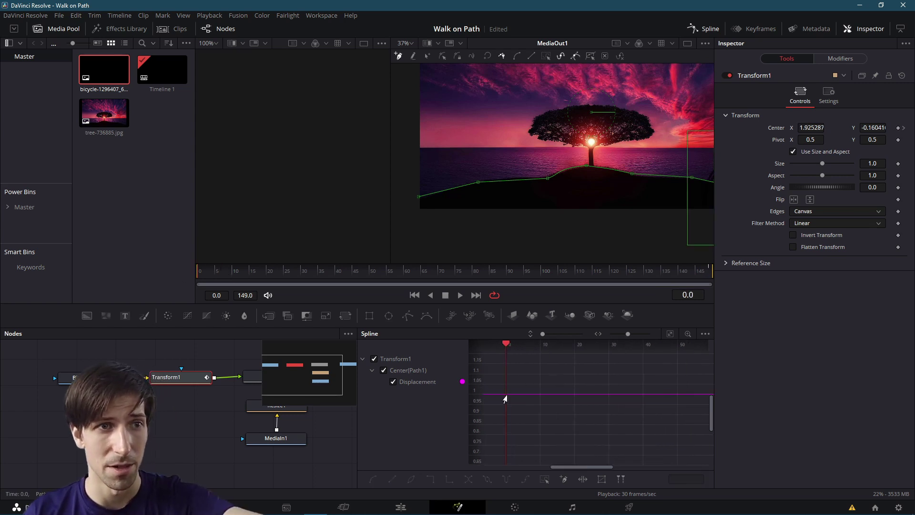
# Add a new Displacement keyframe at frame 0, lower its value to 0.0, and scrub the start of the timeline
pyautogui.scroll(-3, 542, 408)
pyautogui.moveTo(542, 408); pyautogui.dragTo(576, 417)
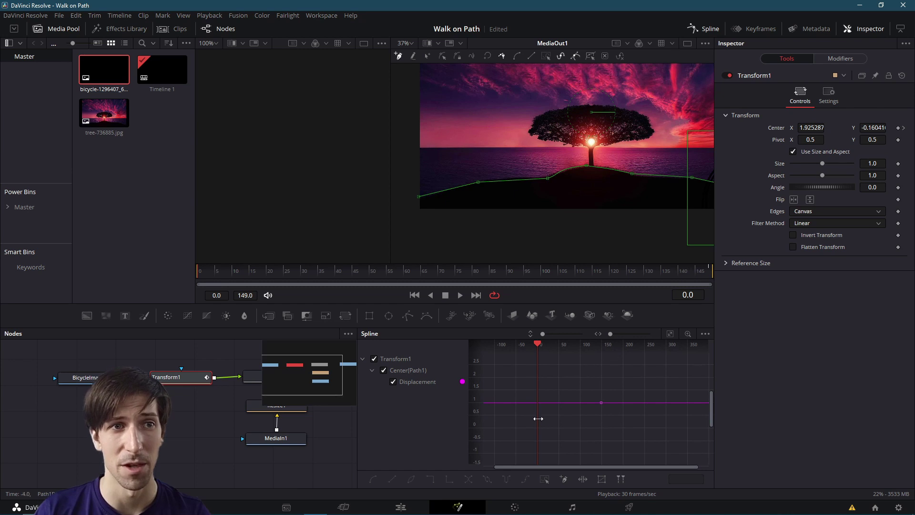
pyautogui.scroll(4, 547, 427)
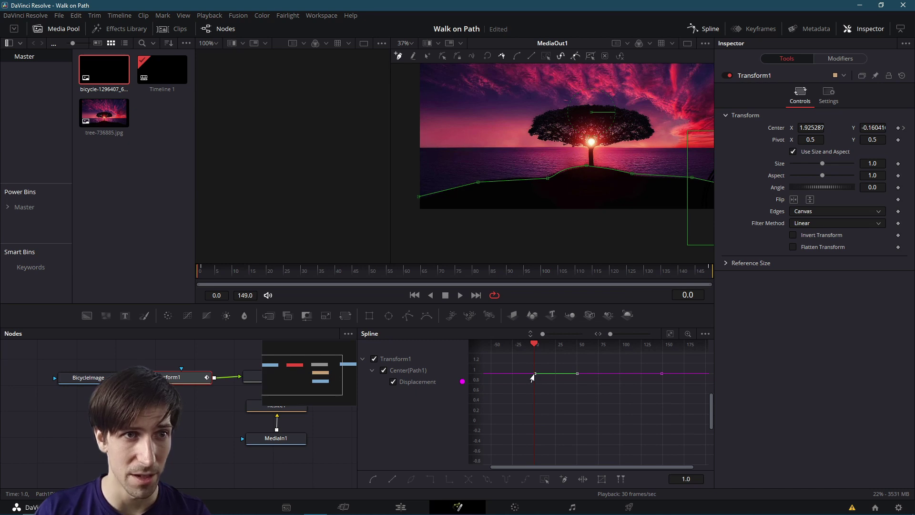
pyautogui.moveTo(533, 379); pyautogui.dragTo(534, 426)
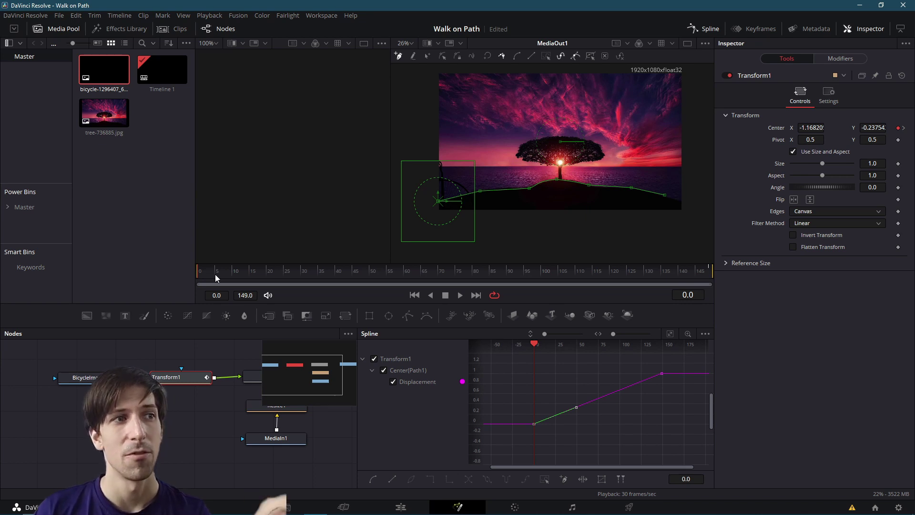
pyautogui.moveTo(215, 273); pyautogui.dragTo(197, 274)
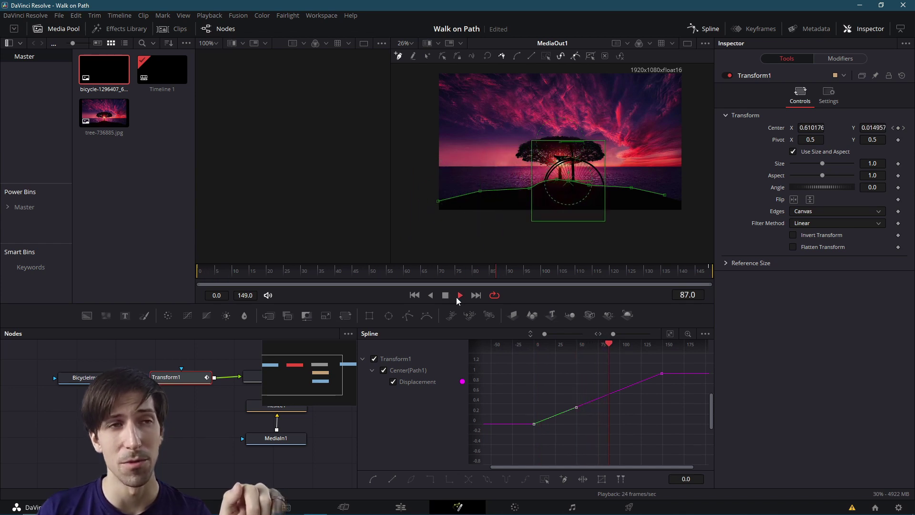
# Stop the playback and try to move the last Displacement keyframe to an earlier frame in the Spline editor
pyautogui.click(446, 295)
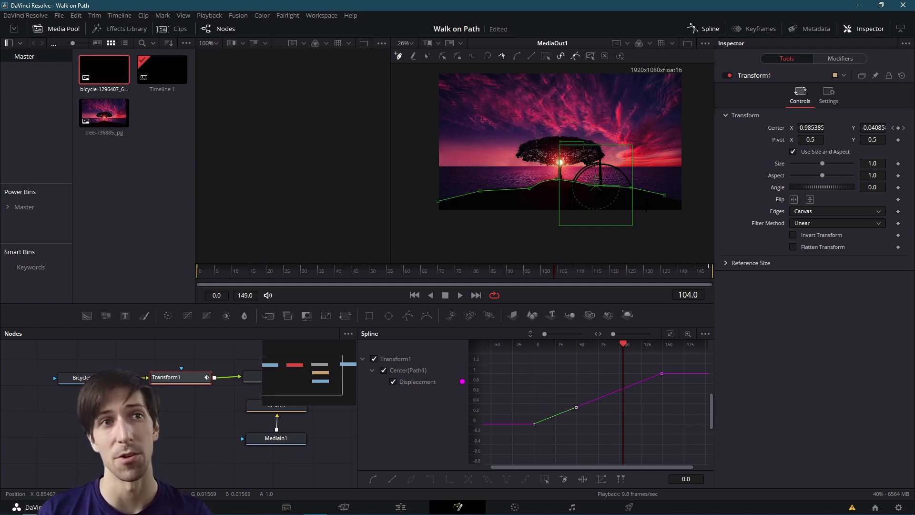
pyautogui.hscroll(1, 621, 375)
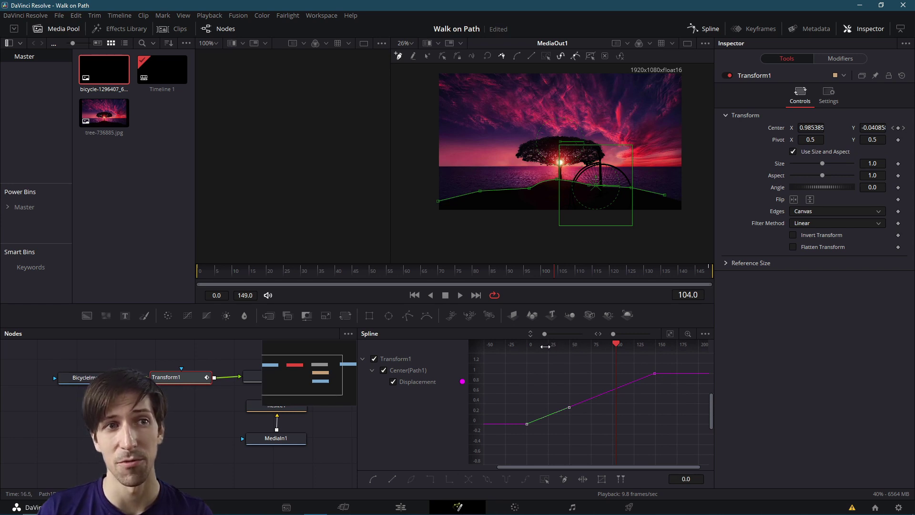
pyautogui.moveTo(651, 368)
pyautogui.mouseDown()
pyautogui.moveTo(589, 379)
pyautogui.moveTo(644, 377)
pyautogui.mouseUp()
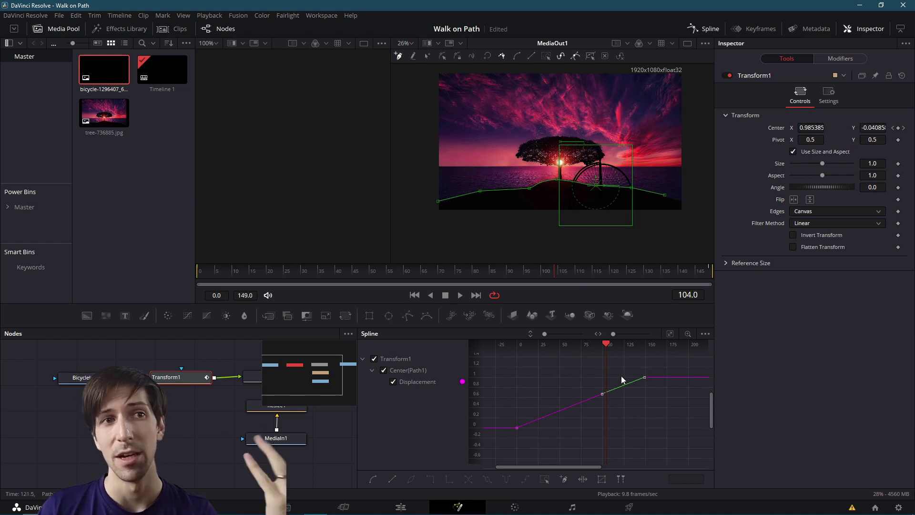
pyautogui.click(644, 378)
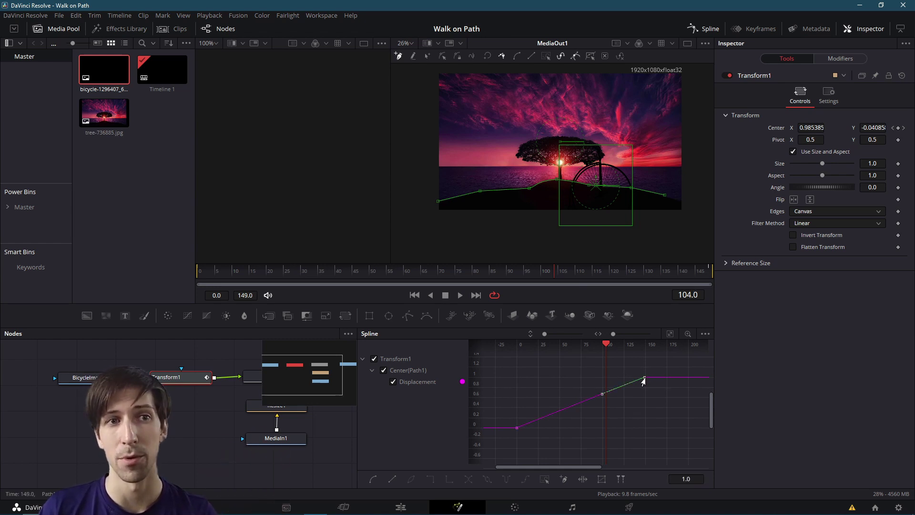
pyautogui.moveTo(644, 379); pyautogui.dragTo(615, 378)
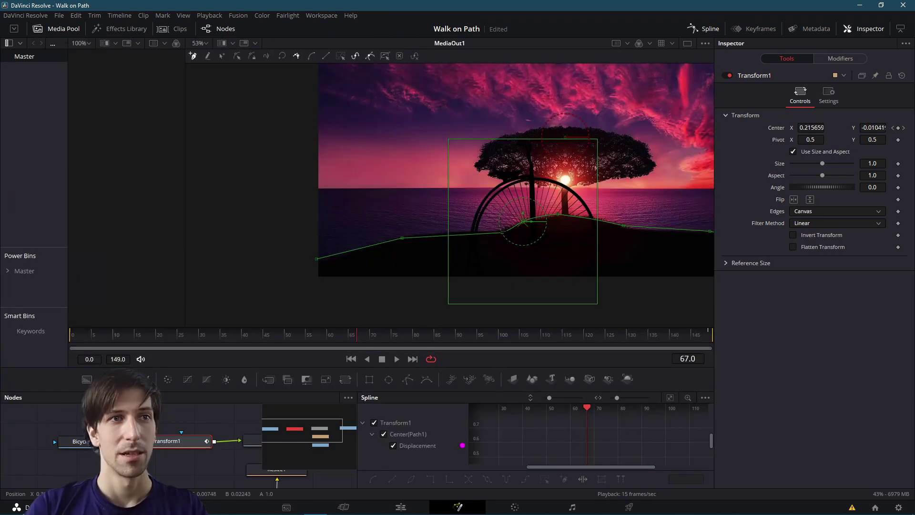
# Return to frame 0, connect Transform1's Angle to the Heading of Path1, and play the animation
pyautogui.moveTo(319, 339)
pyautogui.mouseDown()
pyautogui.moveTo(290, 346)
pyautogui.moveTo(323, 339)
pyautogui.mouseUp()
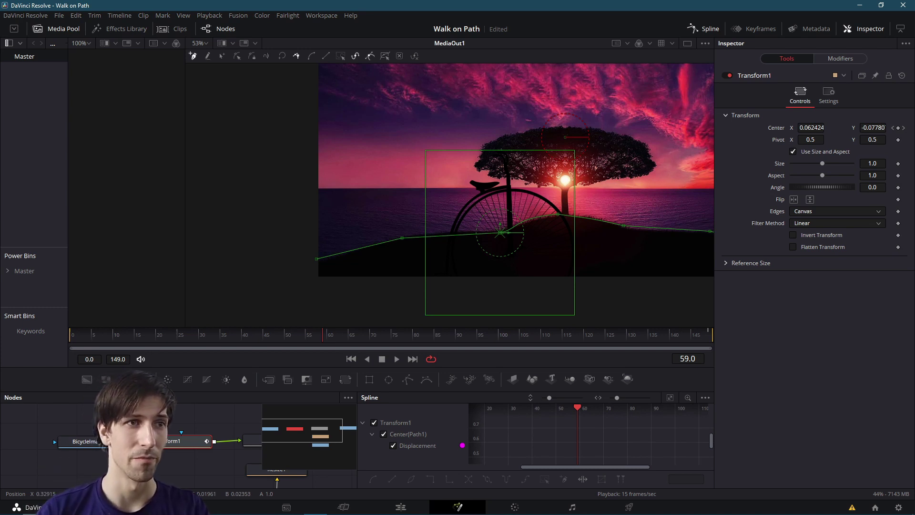
pyautogui.click(74, 337)
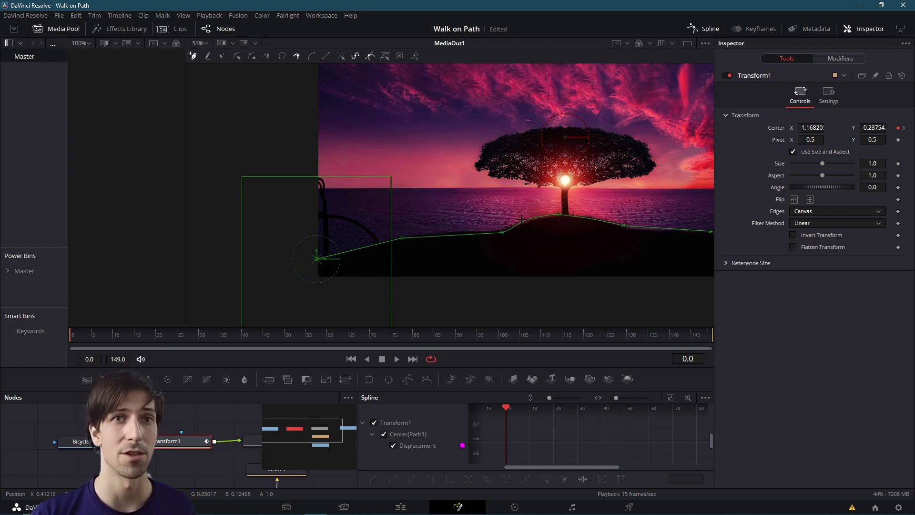
pyautogui.rightClick(779, 192)
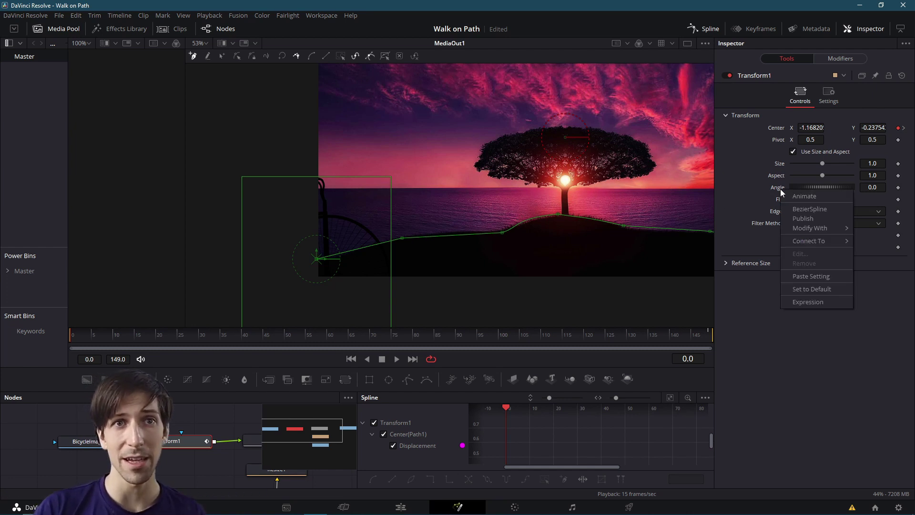
pyautogui.moveTo(810, 240)
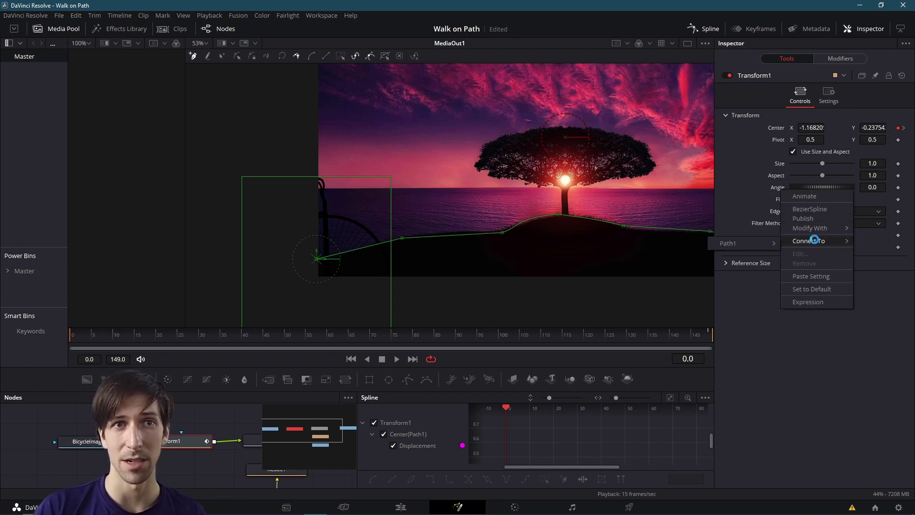
pyautogui.moveTo(772, 244)
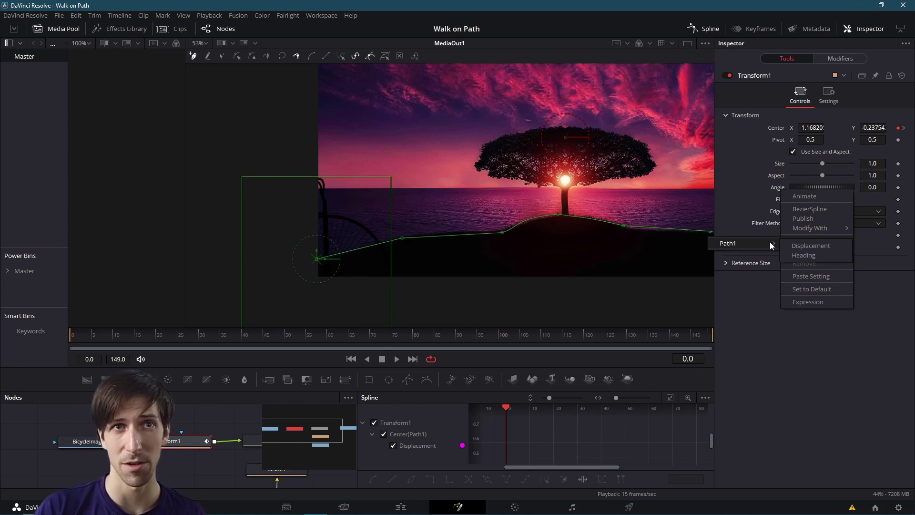
pyautogui.click(804, 255)
pyautogui.press('space')
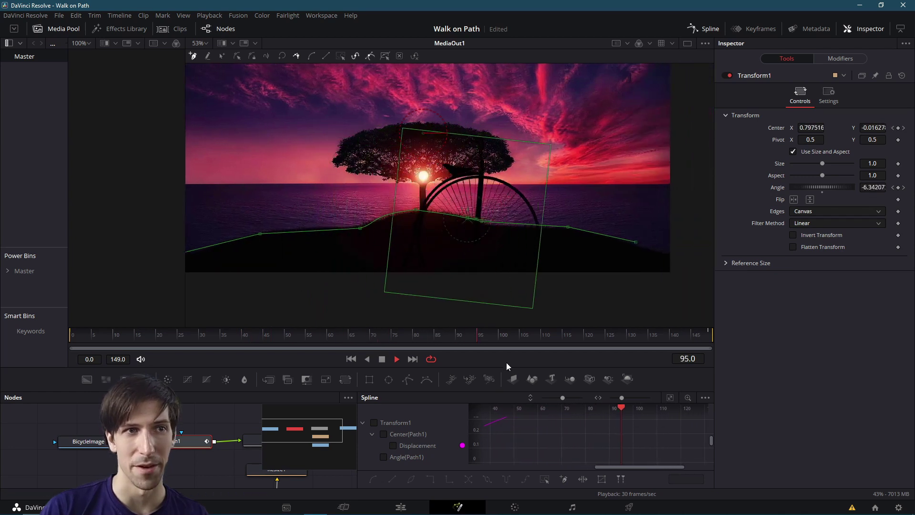
# Select all points of the motion path over the hill, smooth them, and play back the animation
pyautogui.moveTo(184, 340)
pyautogui.mouseDown()
pyautogui.moveTo(206, 338)
pyautogui.moveTo(174, 333)
pyautogui.moveTo(205, 336)
pyautogui.moveTo(194, 333)
pyautogui.mouseUp()
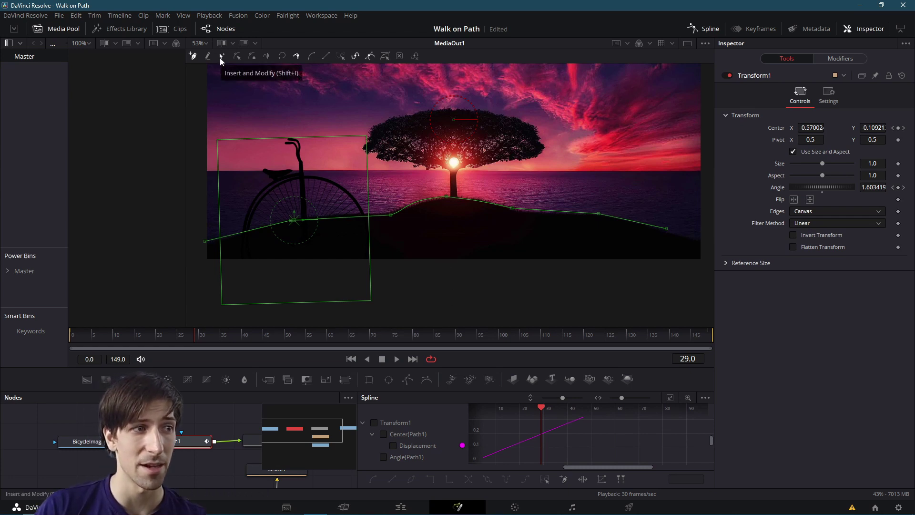
pyautogui.click(390, 215)
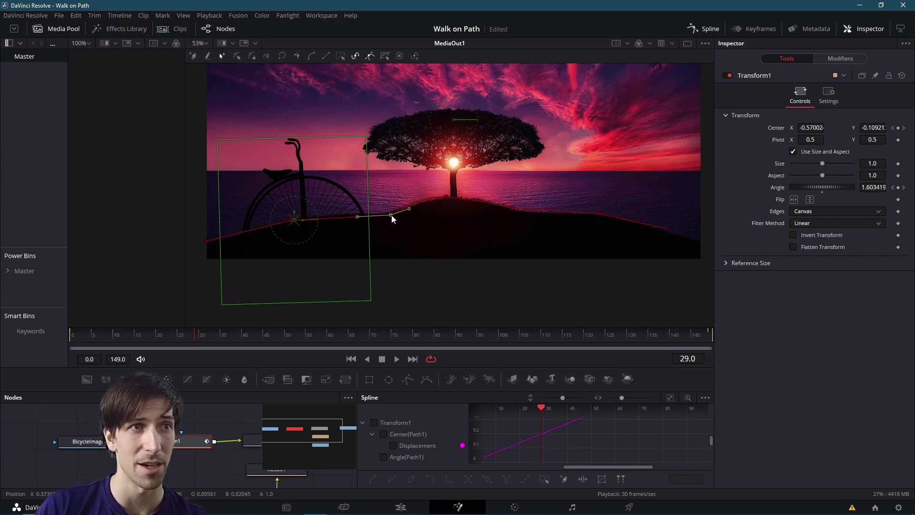
pyautogui.hotkey('ctrl', 'a')
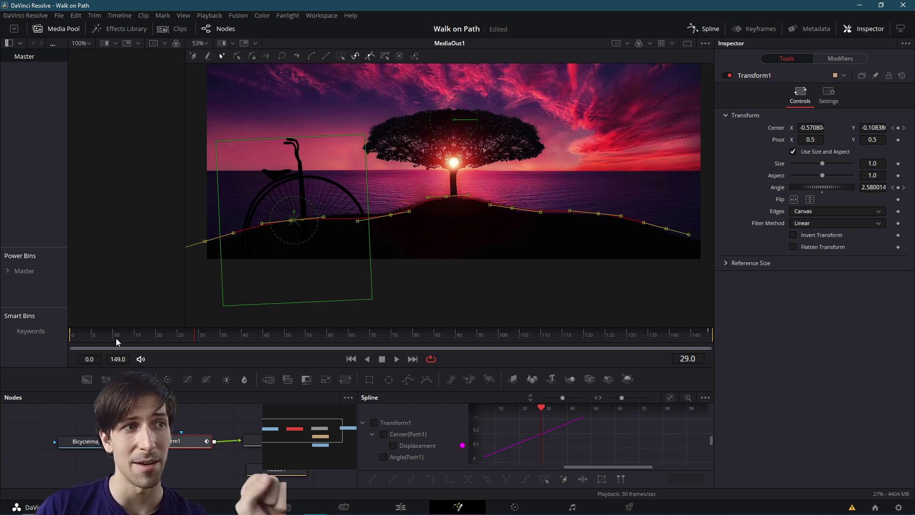
pyautogui.moveTo(113, 342); pyautogui.dragTo(86, 341)
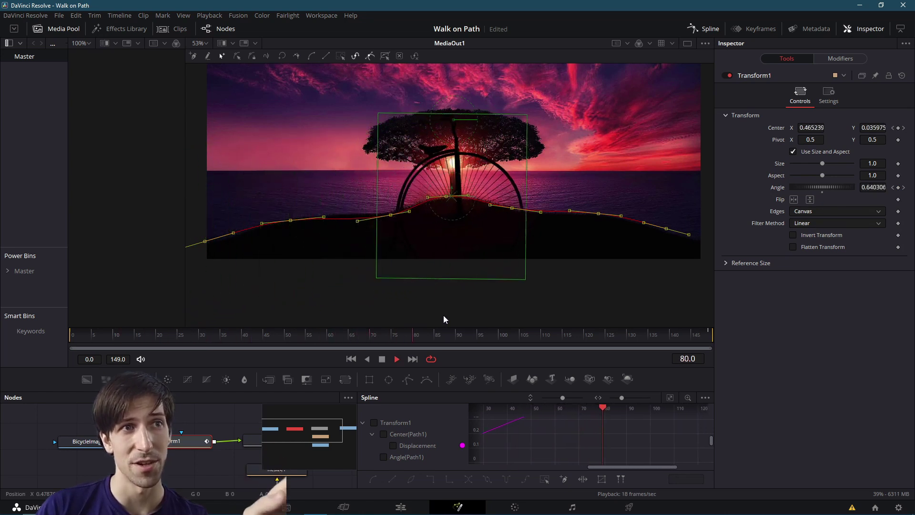
pyautogui.click(382, 361)
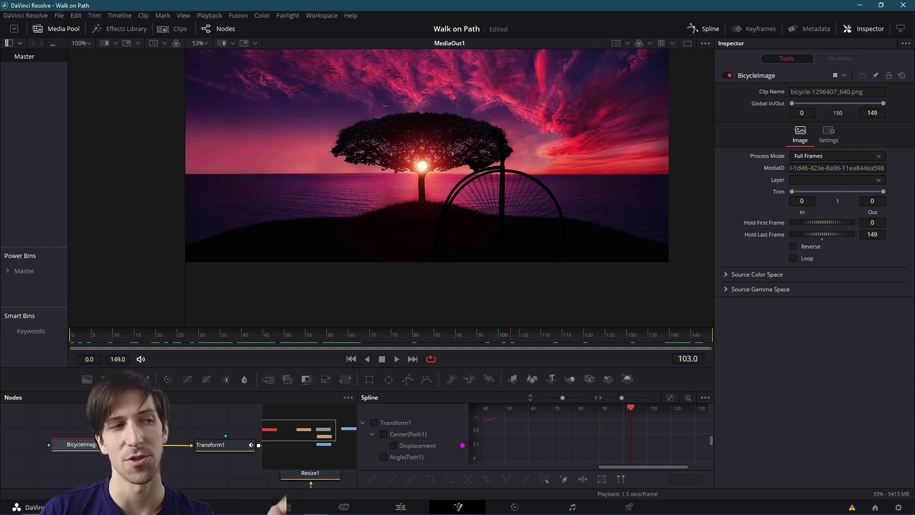
# Hide the Spline editor and make room between the BicycleImage and Transform1 nodes
pyautogui.moveTo(106, 429); pyautogui.dragTo(88, 433)
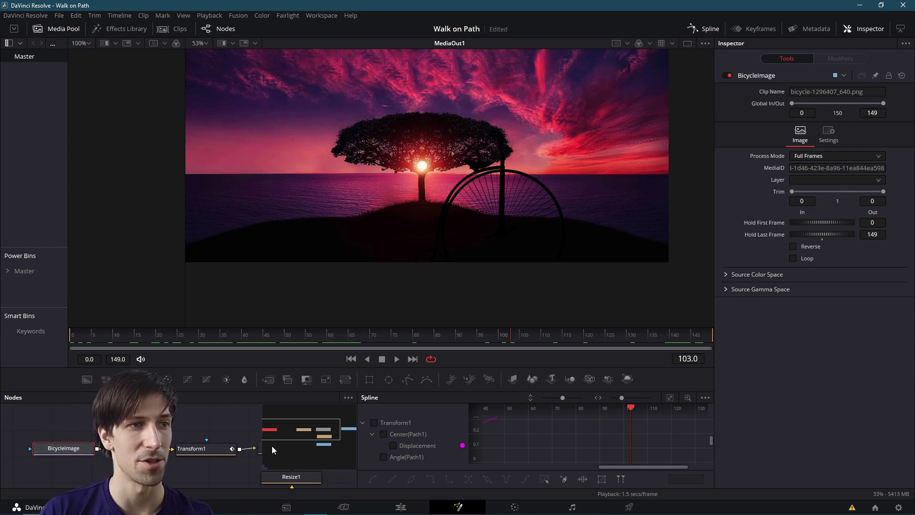
pyautogui.click(706, 32)
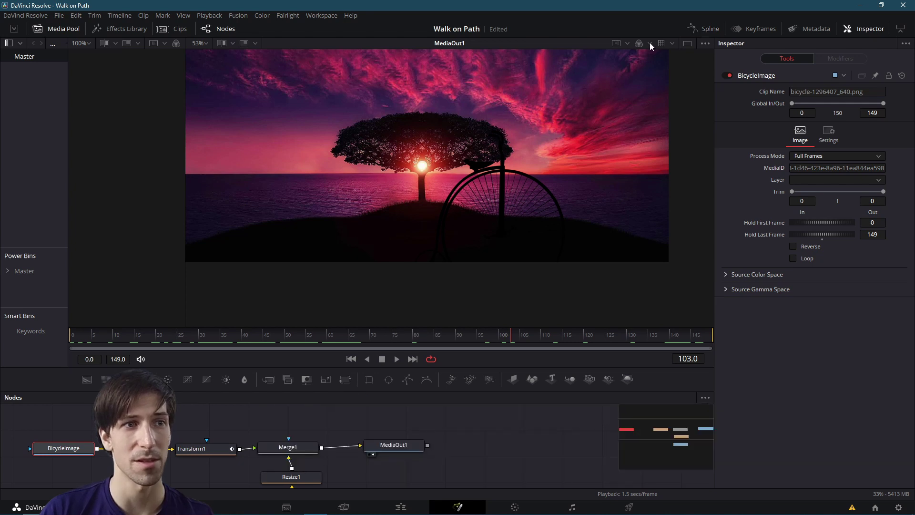
pyautogui.moveTo(207, 428); pyautogui.dragTo(367, 413)
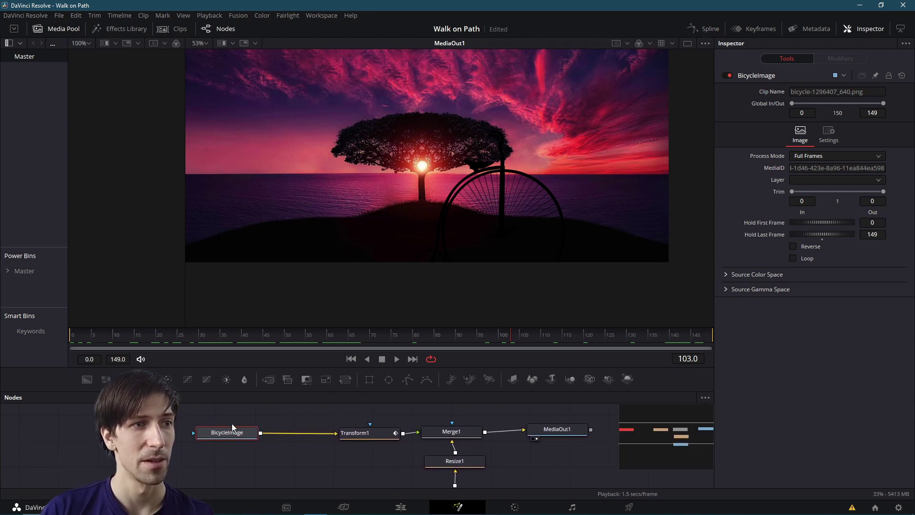
pyautogui.moveTo(237, 434); pyautogui.dragTo(232, 433)
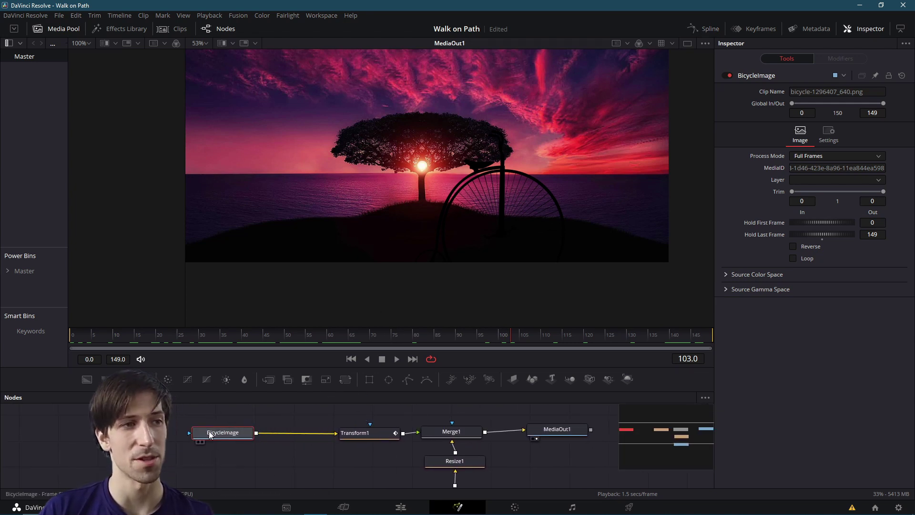
# Insert a second Transform node between BicycleImage and Transform1, and move the BicycleImage node farther from it
pyautogui.rightClick(274, 434)
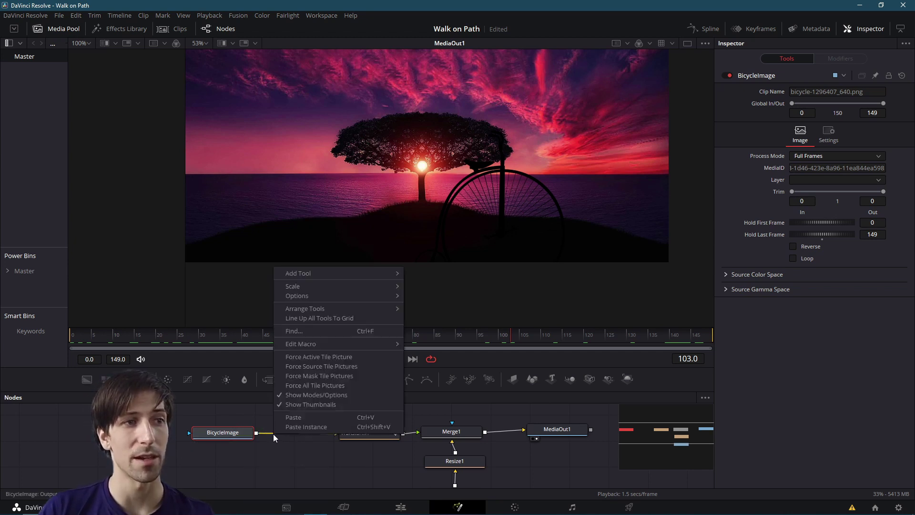
pyautogui.moveTo(299, 286)
pyautogui.moveTo(314, 273)
pyautogui.moveTo(451, 488)
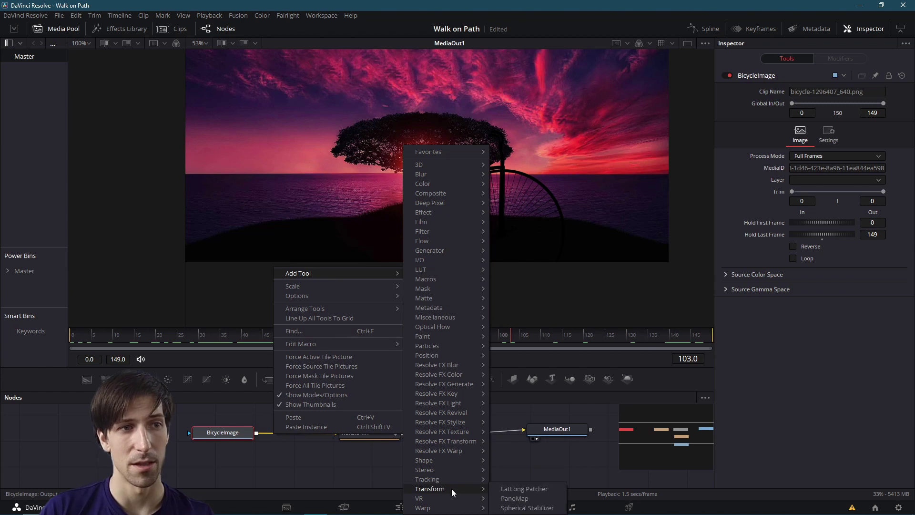
pyautogui.click(517, 507)
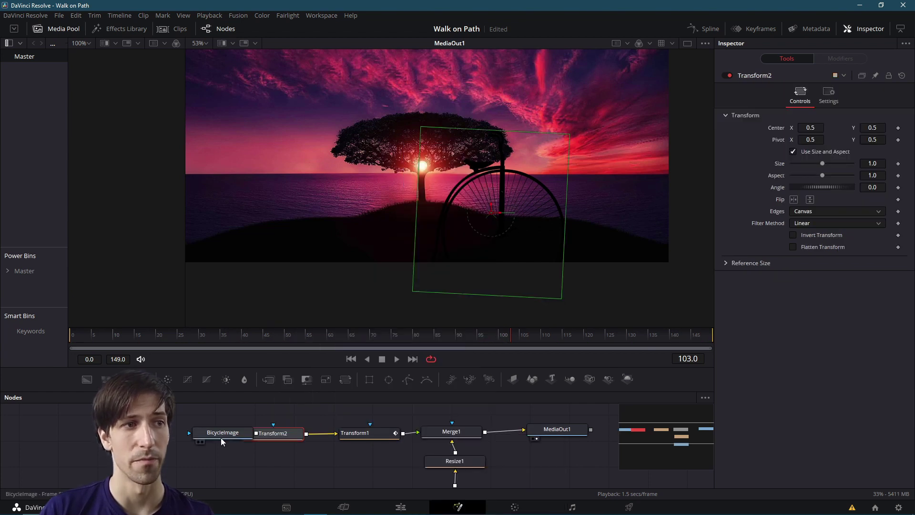
pyautogui.moveTo(221, 441); pyautogui.dragTo(187, 444)
pyautogui.click(187, 443)
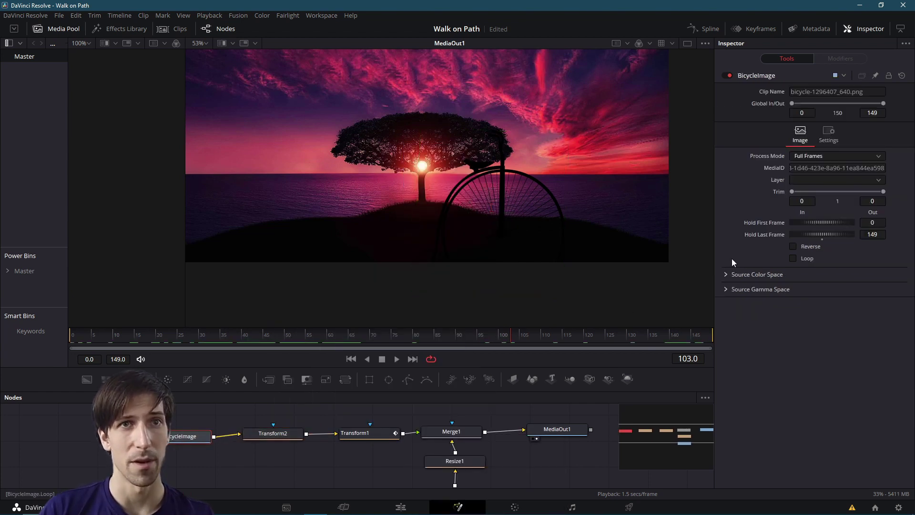
# Raise the bicycle above the path by setting the new Transform node's Center Y to 0.94
pyautogui.click(286, 430)
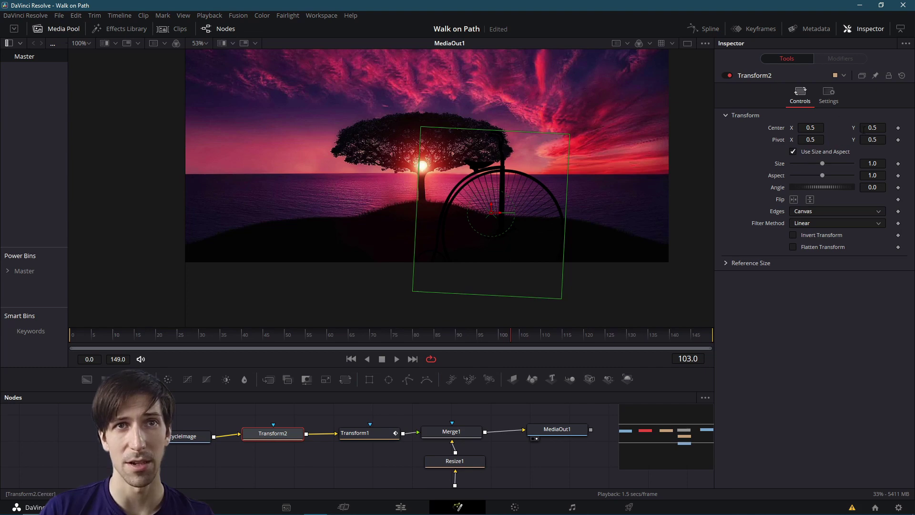
pyautogui.moveTo(864, 128); pyautogui.dragTo(909, 129)
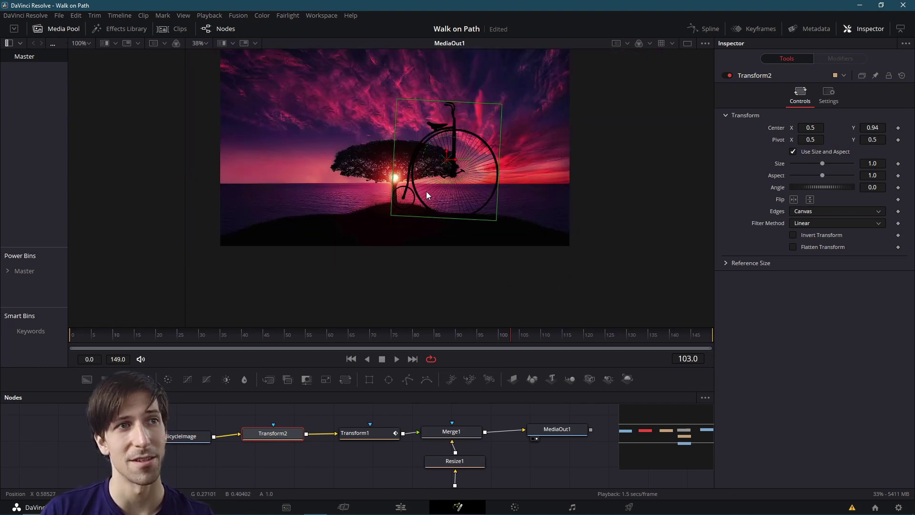
pyautogui.scroll(2, 426, 190)
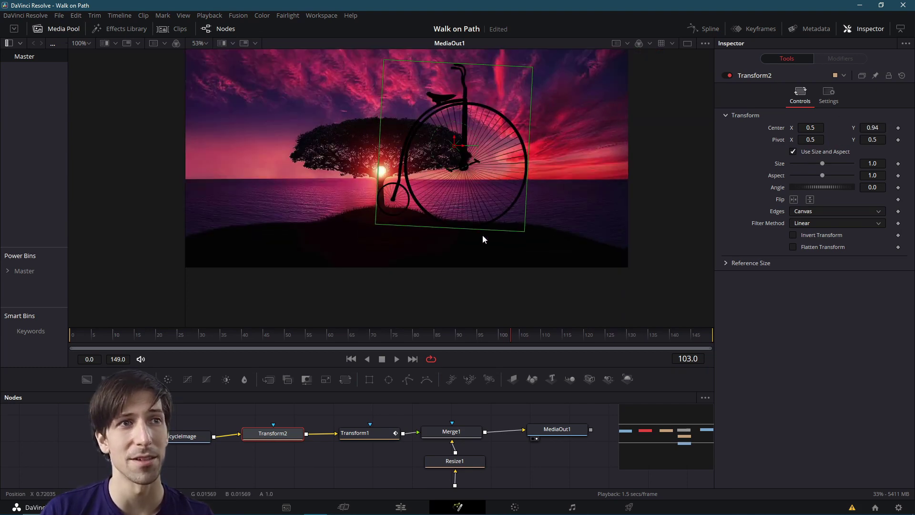